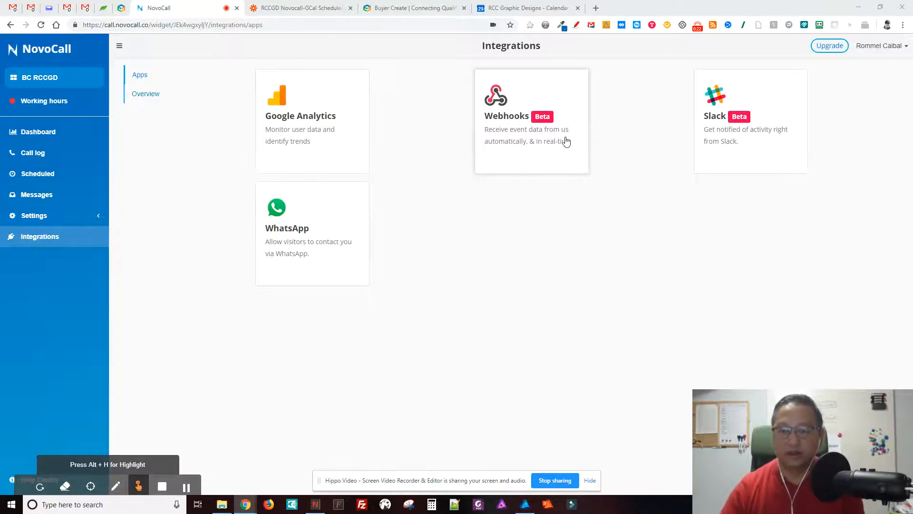
# Start registering a webhook in NovoCall and set its event to New Schedule
pyautogui.click(537, 141)
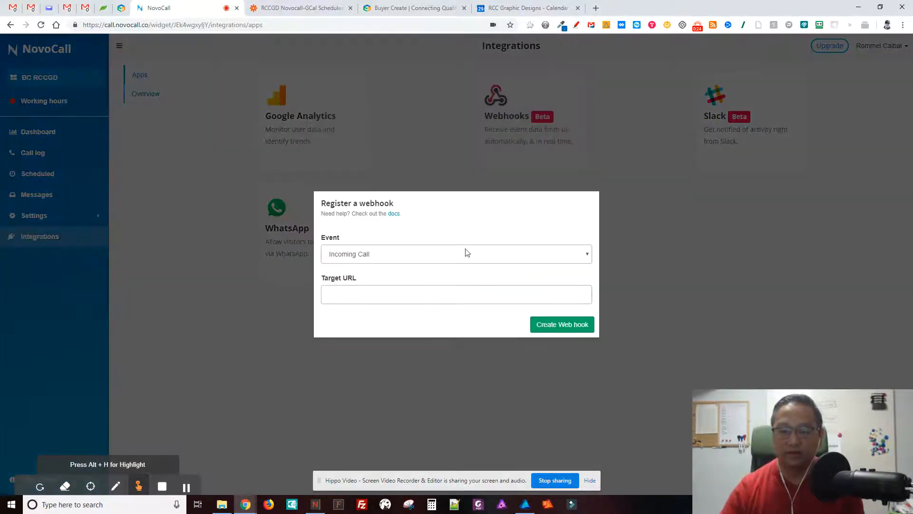
pyautogui.click(392, 257)
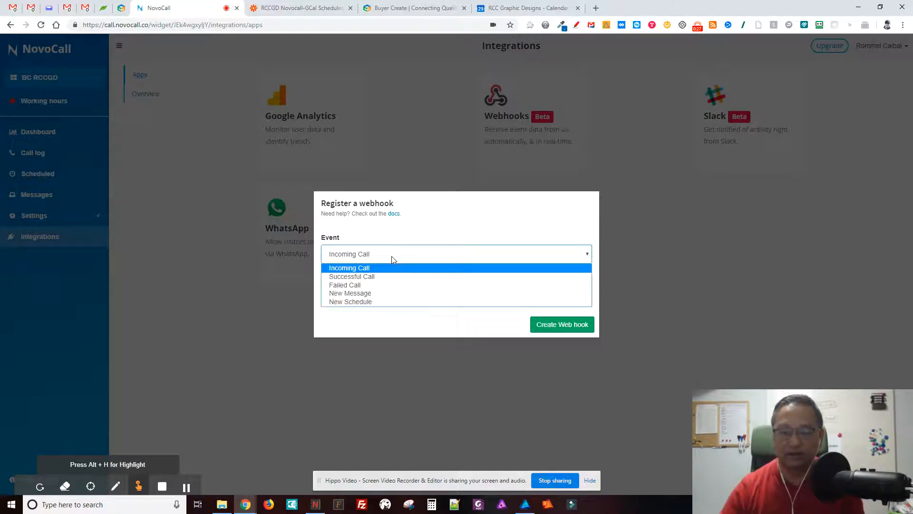
pyautogui.click(354, 302)
pyautogui.click(362, 295)
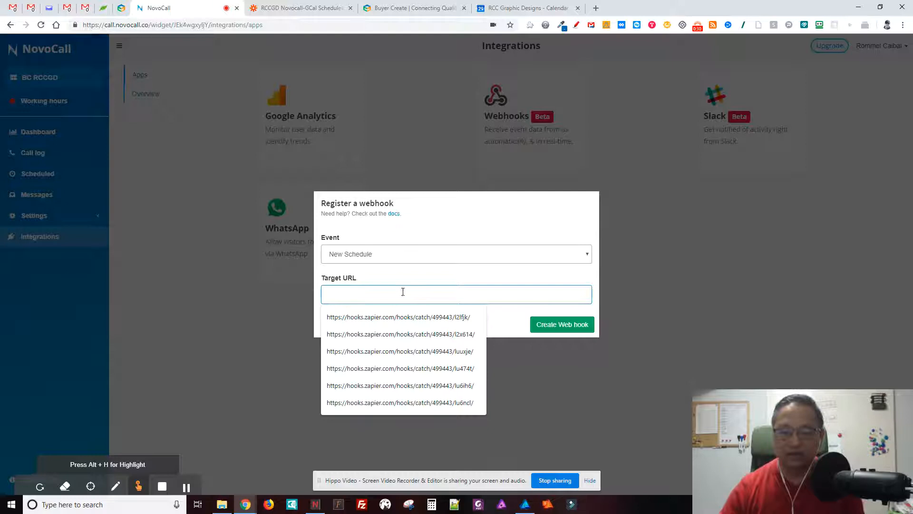
pyautogui.click(432, 279)
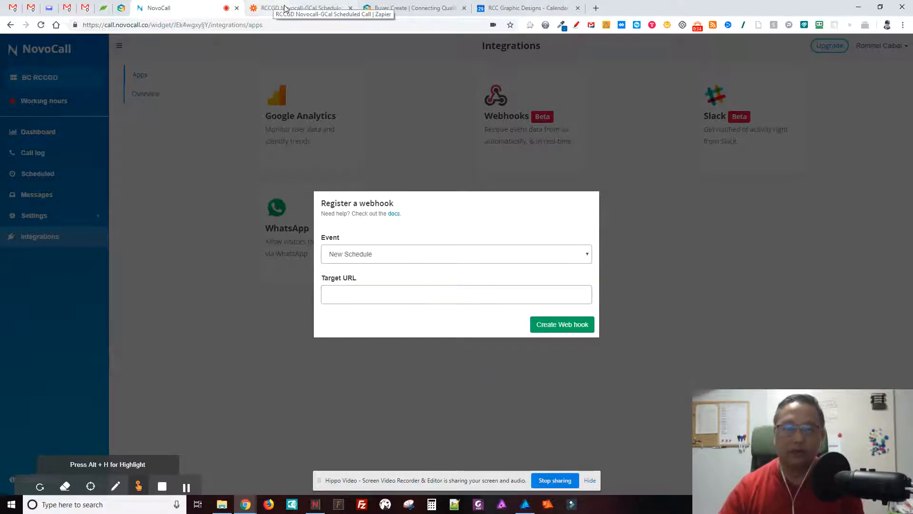
# Switch to the Zap in Zapier and set its trigger to Webhooks by Zapier with Catch Hook, without a child key
pyautogui.click(286, 9)
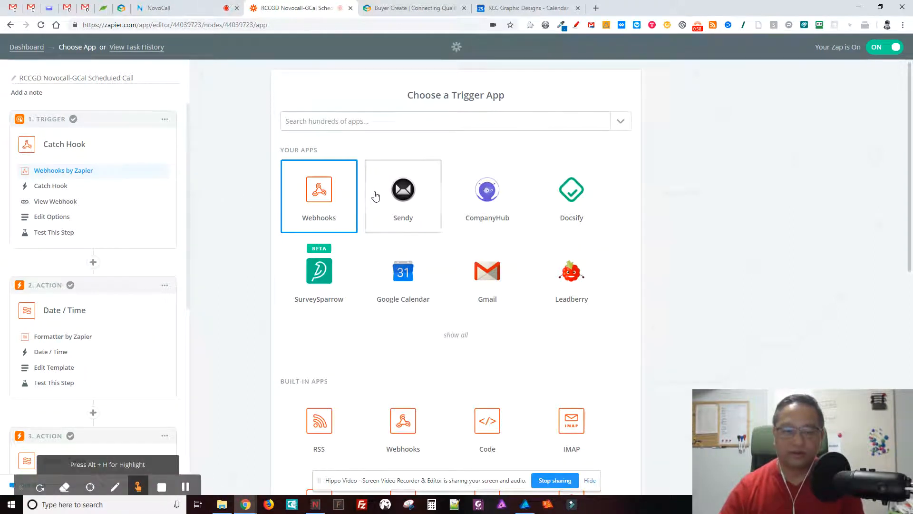
pyautogui.click(293, 197)
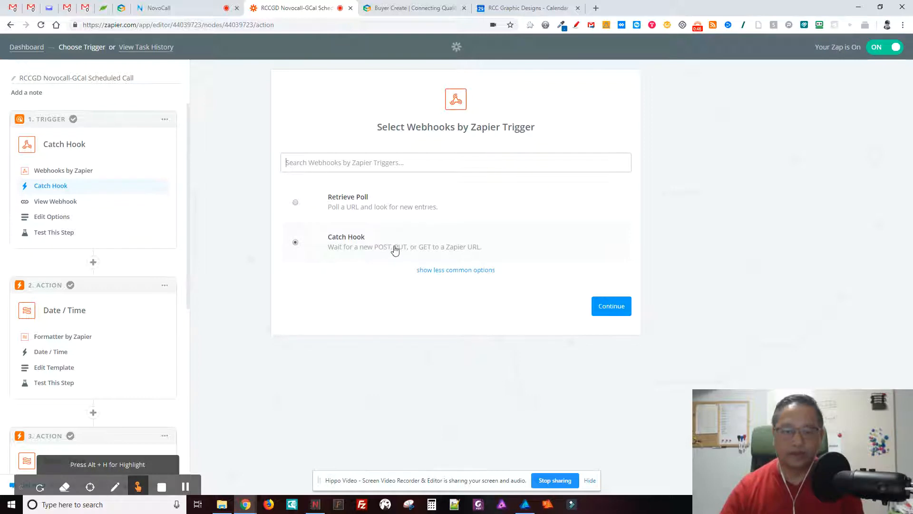
pyautogui.click(610, 307)
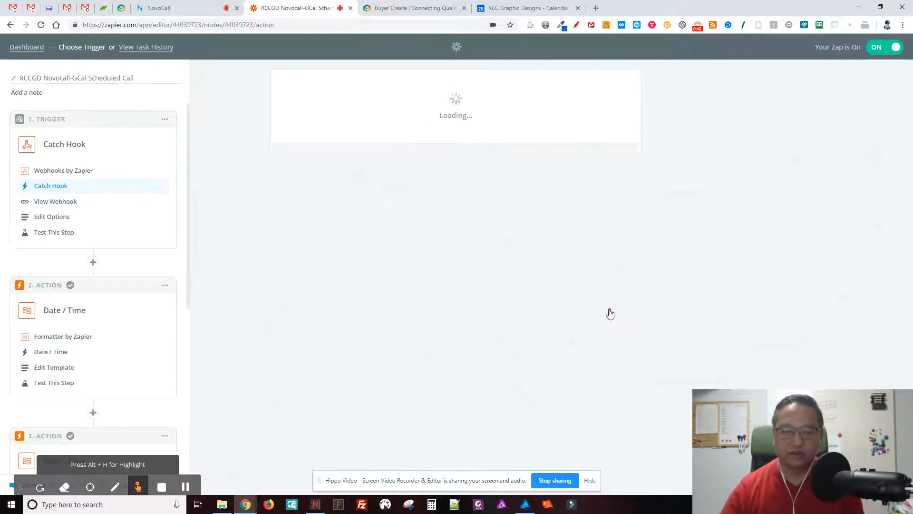
pyautogui.click(610, 310)
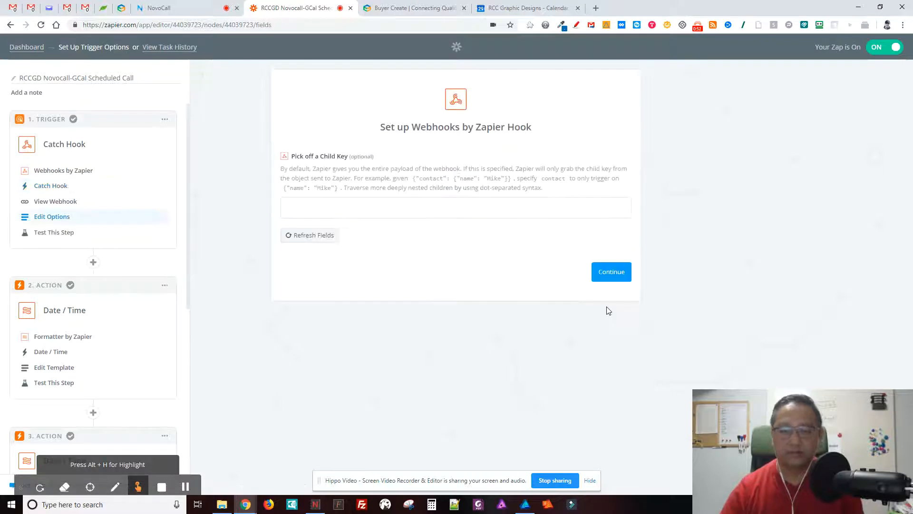
pyautogui.click(611, 273)
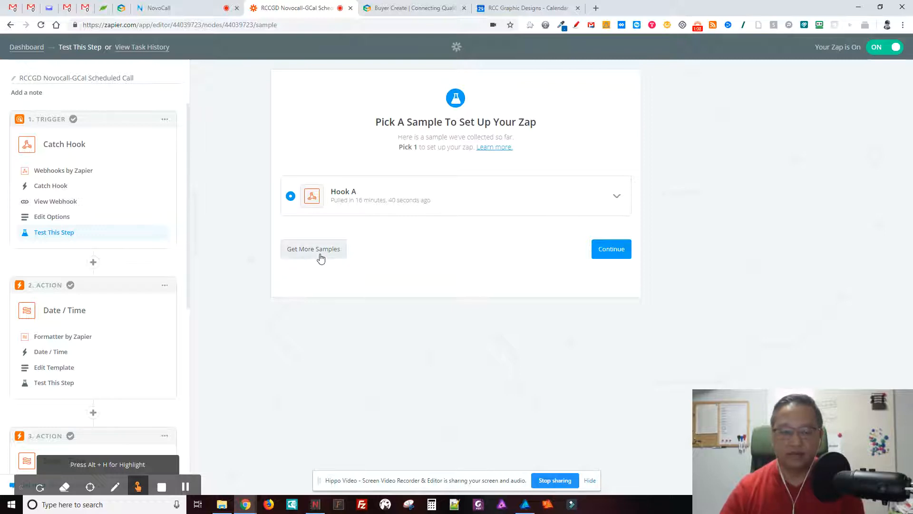
# Examine the Hook A sample's fields against the callback form on the Buyer Create site, and accept Hook A as the trigger sample
pyautogui.click(617, 197)
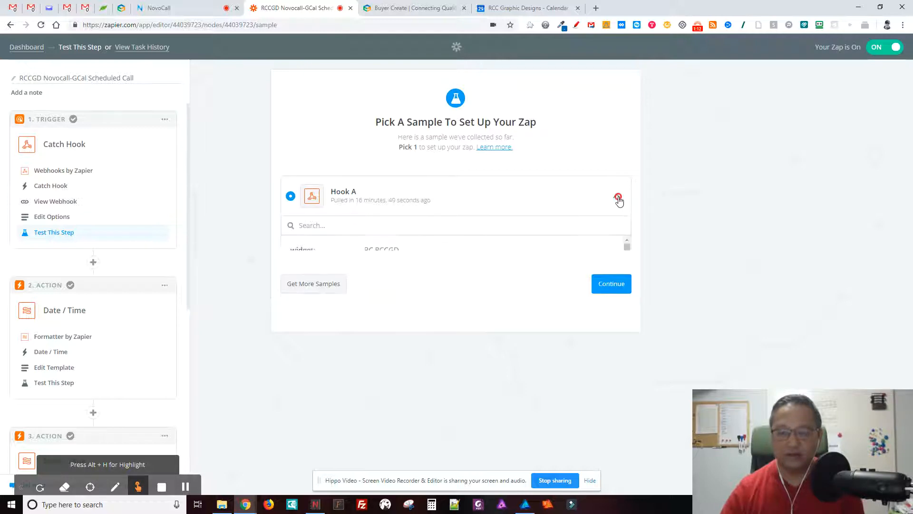
pyautogui.scroll(-1, 650, 333)
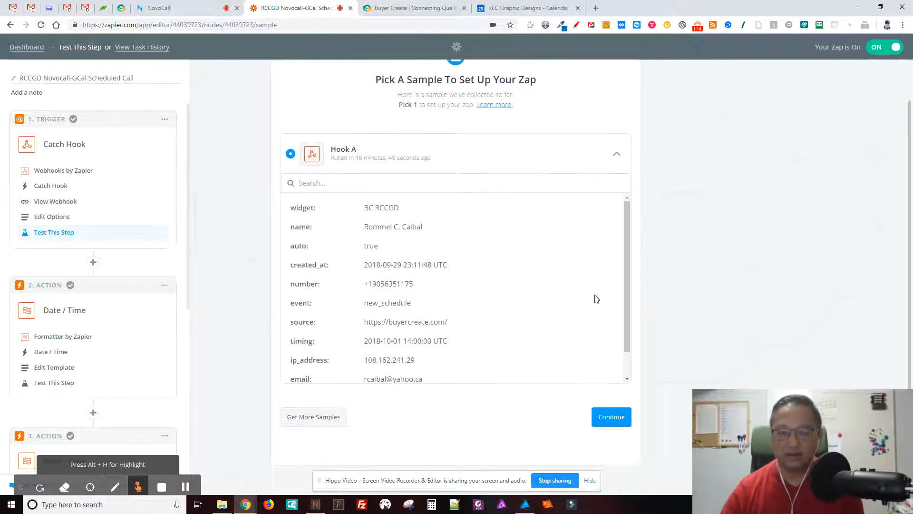
pyautogui.scroll(-1, 595, 298)
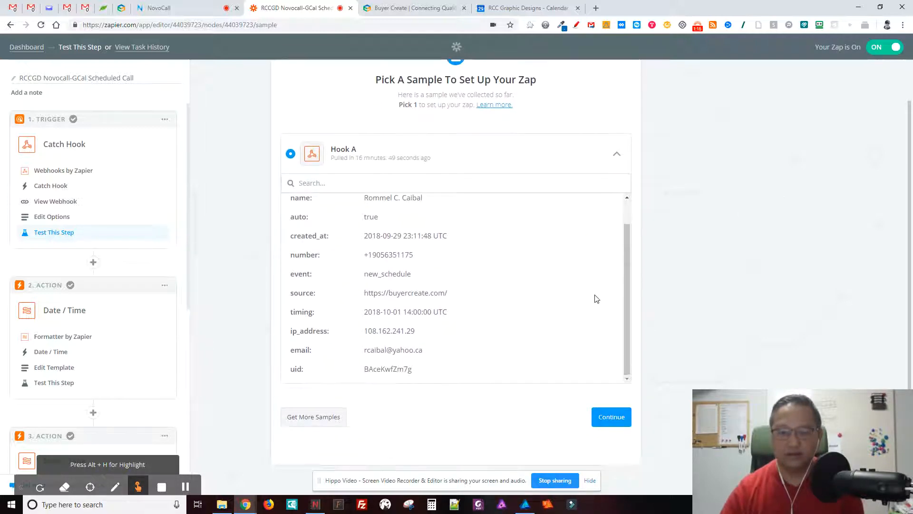
pyautogui.scroll(1, 595, 298)
pyautogui.scroll(1, 628, 416)
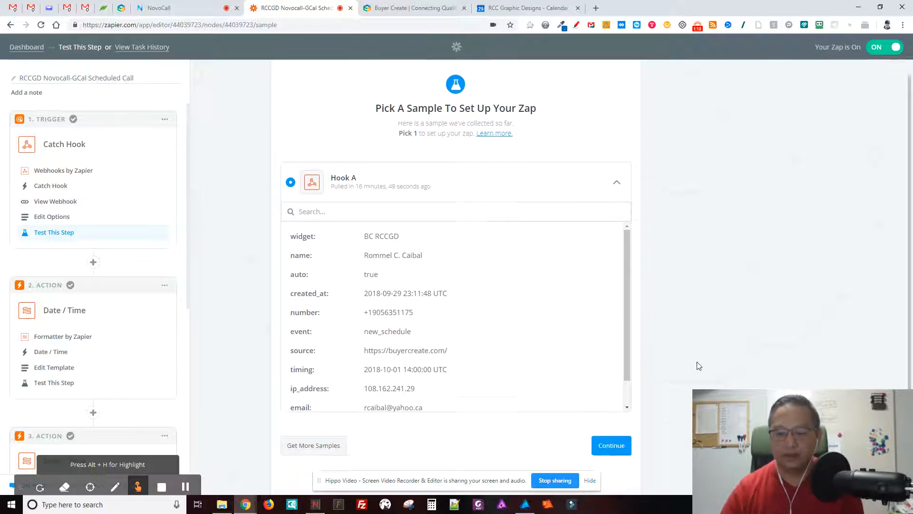
pyautogui.scroll(-1, 699, 366)
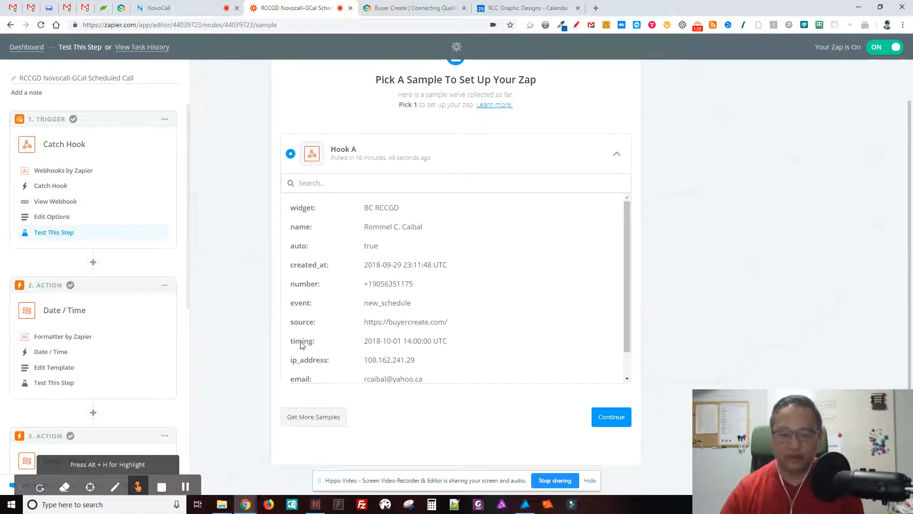
pyautogui.click(413, 5)
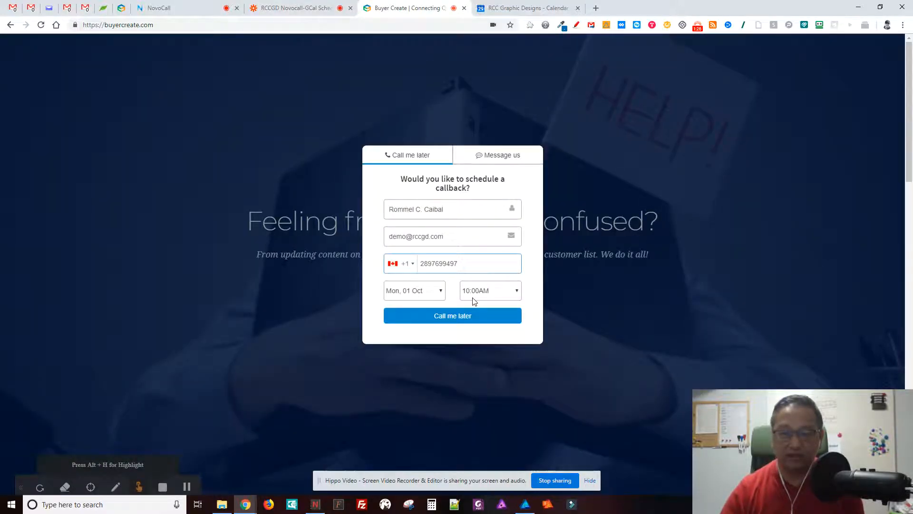
pyautogui.click(305, 8)
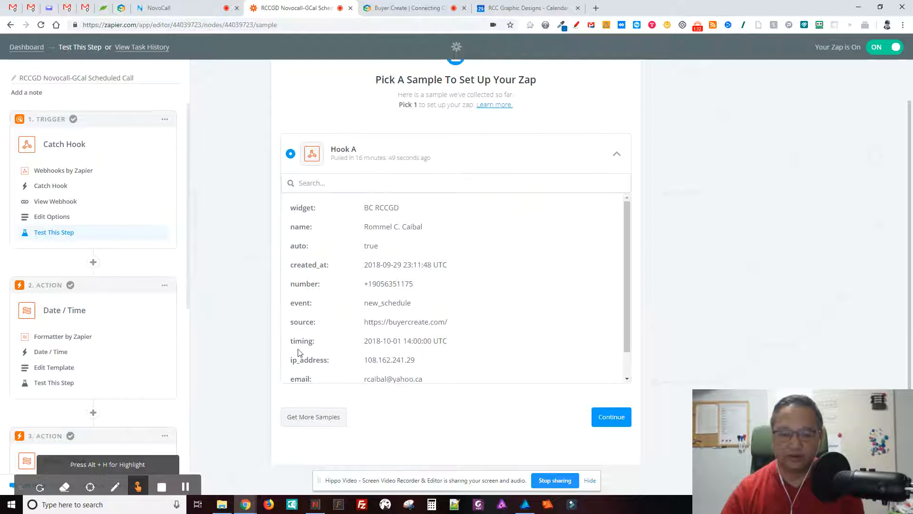
pyautogui.click(610, 417)
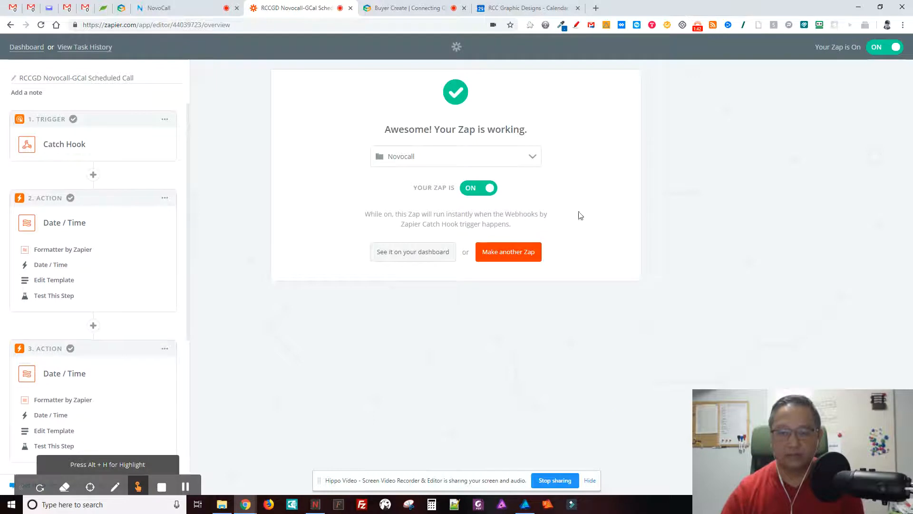
# Set the Zap's second step to the Formatter by Zapier app with the Date / Time action
pyautogui.click(55, 254)
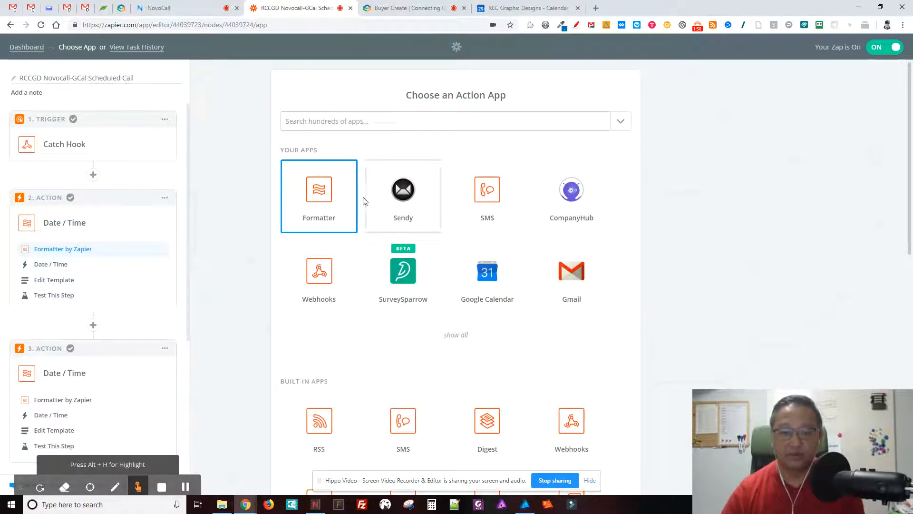
pyautogui.click(317, 205)
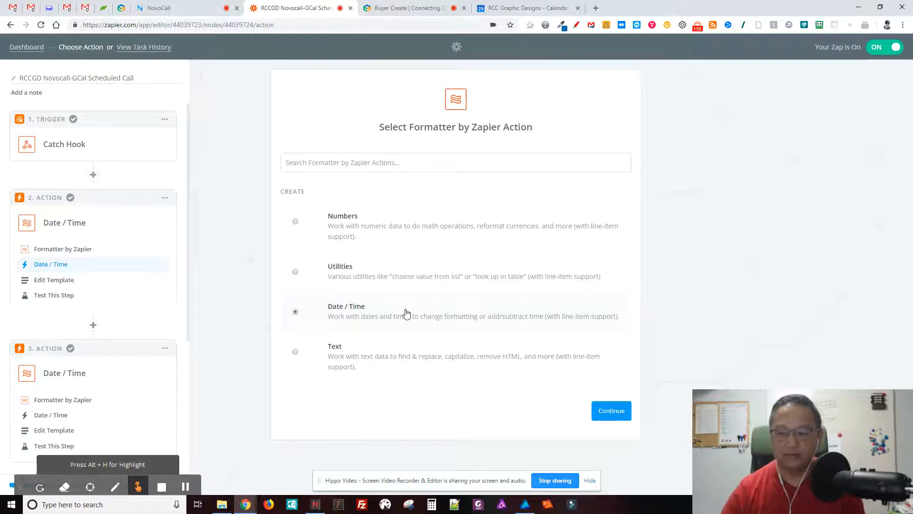
pyautogui.click(612, 413)
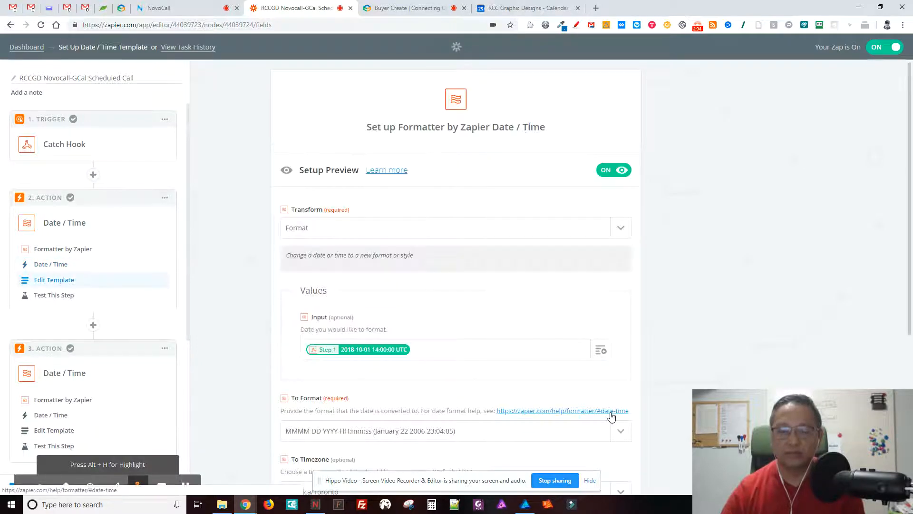
# Set the formatter's transform to Format and use the Catch Hook's Timing value as the input date
pyautogui.scroll(-1, 621, 227)
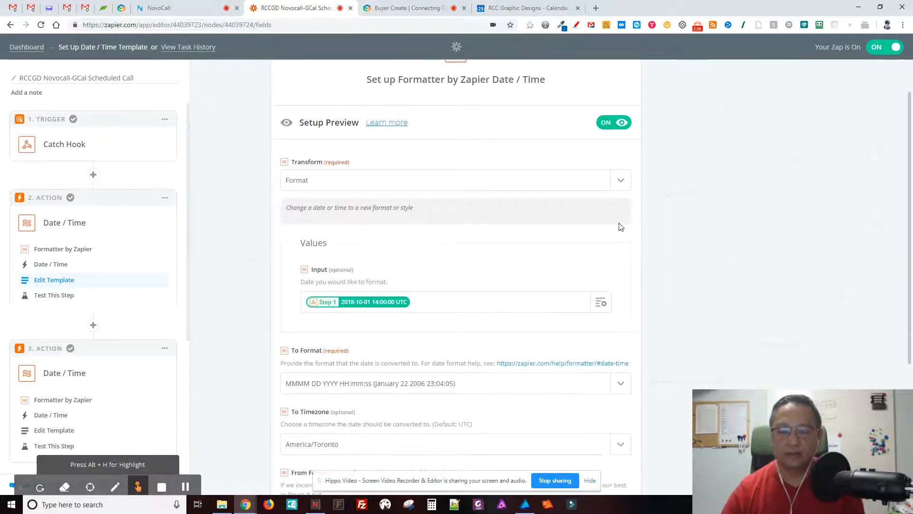
pyautogui.click(621, 181)
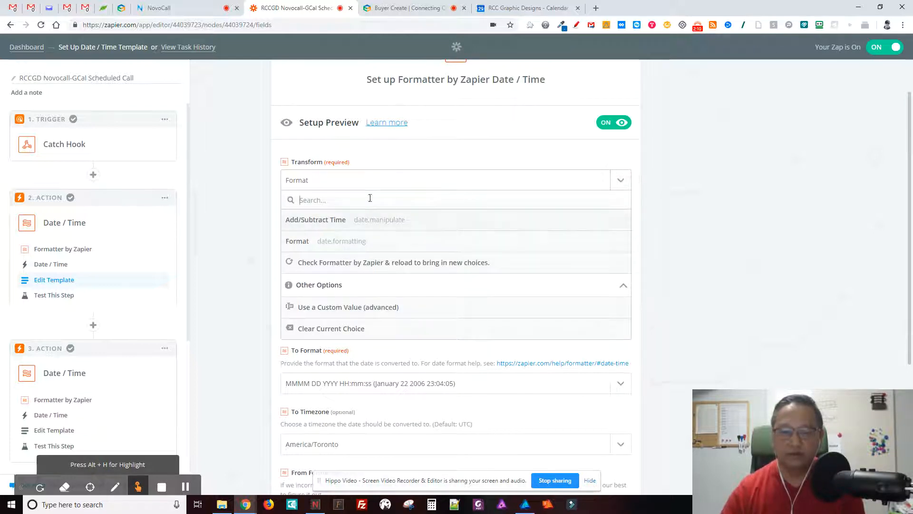
pyautogui.click(327, 246)
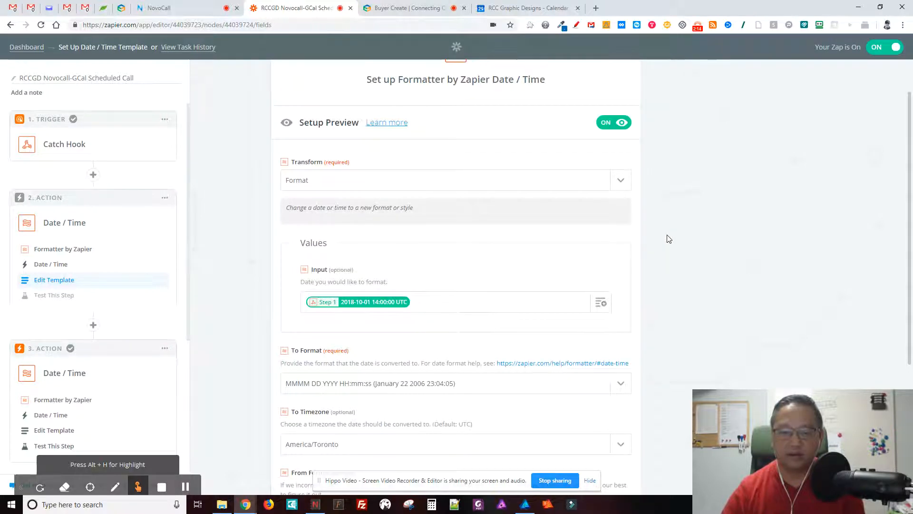
pyautogui.scroll(-1, 668, 238)
pyautogui.click(363, 256)
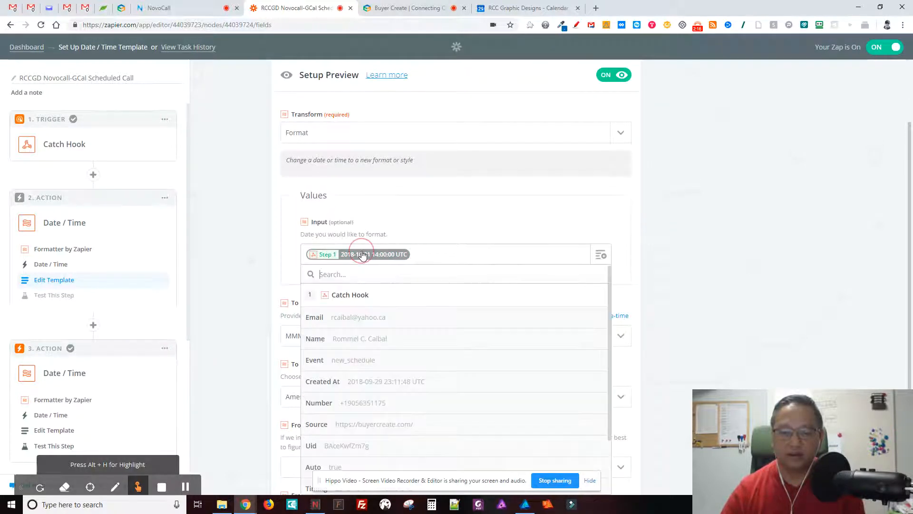
pyautogui.scroll(-2, 740, 349)
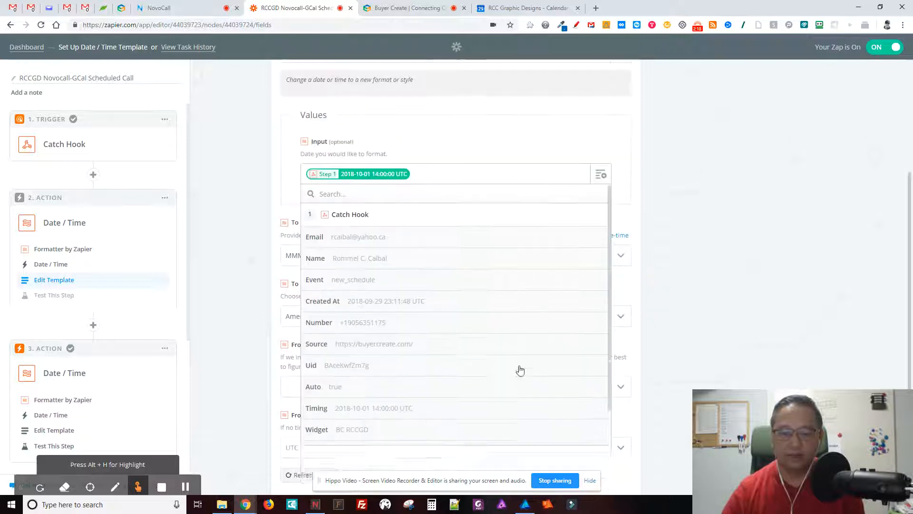
pyautogui.click(362, 399)
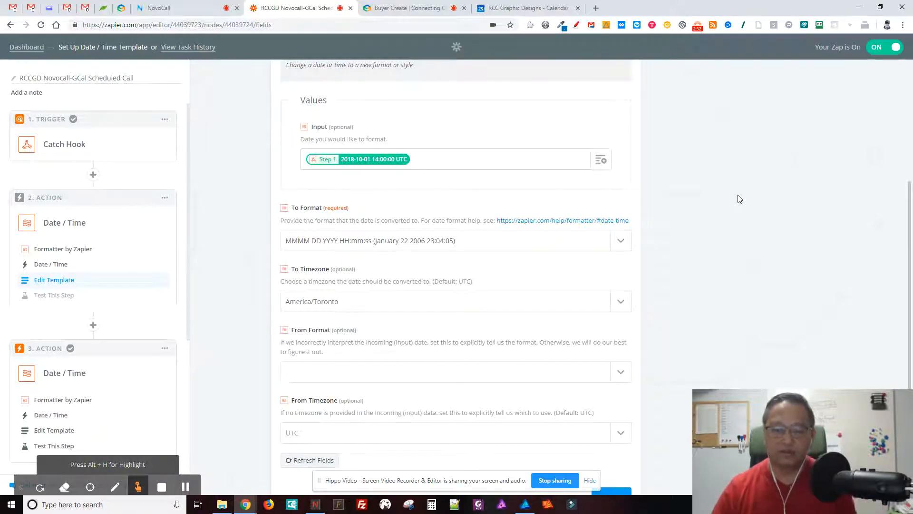
# Set To Format to MMMM DD YYYY HH:mm:ss and check the To Timezone choices, with America/Toronto as the target timezone
pyautogui.click(617, 245)
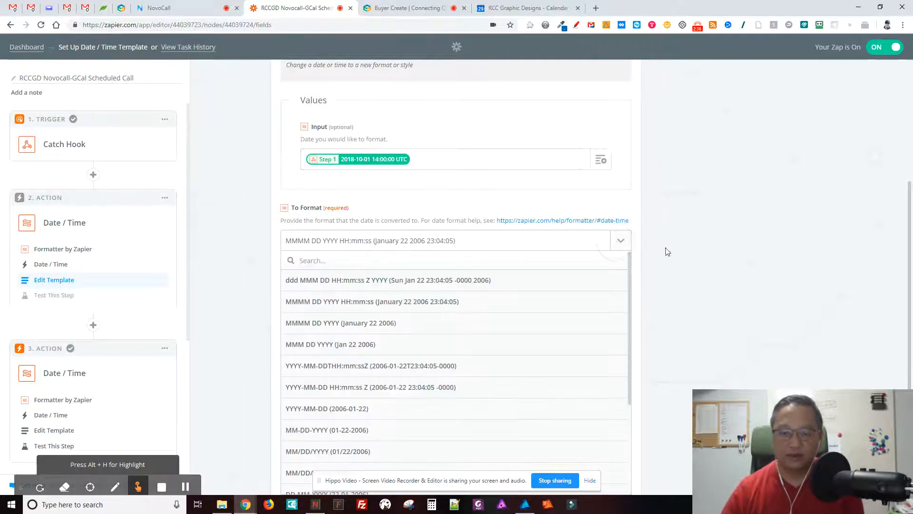
pyautogui.scroll(-1, 845, 269)
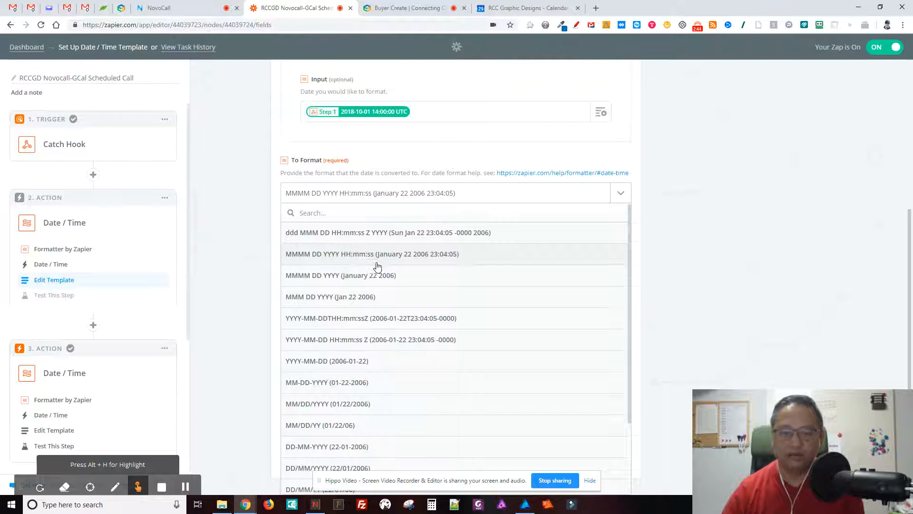
pyautogui.click(427, 258)
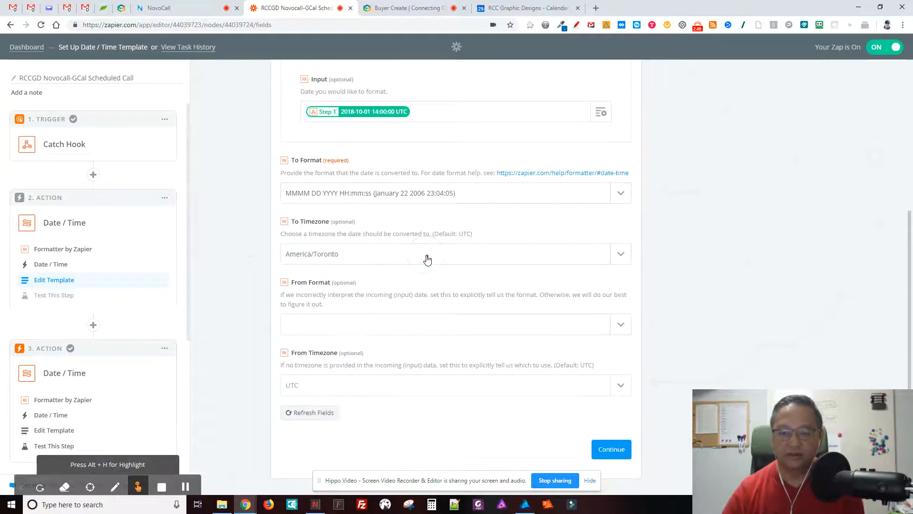
pyautogui.click(625, 256)
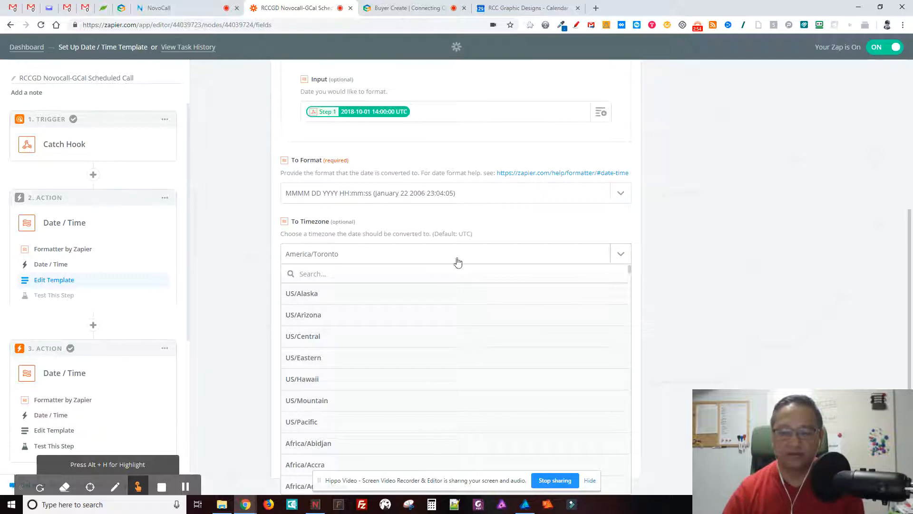
pyautogui.click(673, 250)
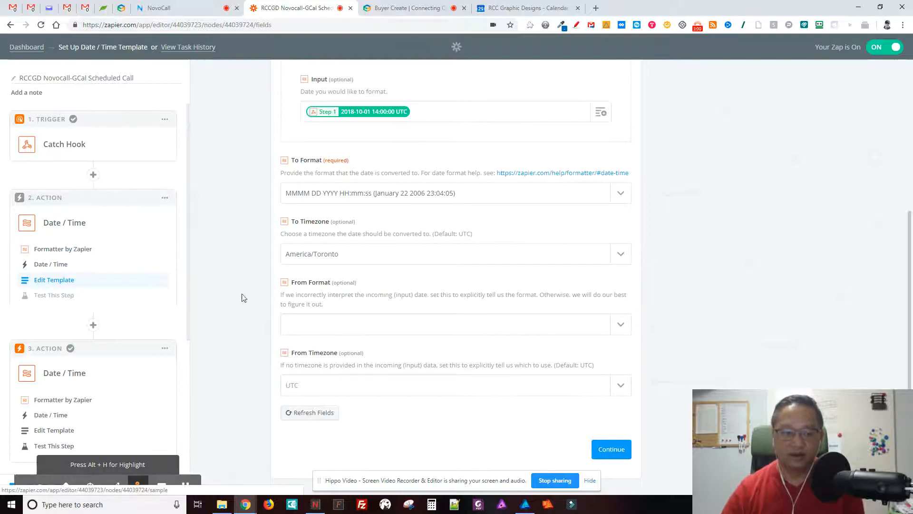
# Save the second step's Date / Time template, re-test it by sending a new test to Formatter by Zapier, and accept the result
pyautogui.scroll(1, 237, 281)
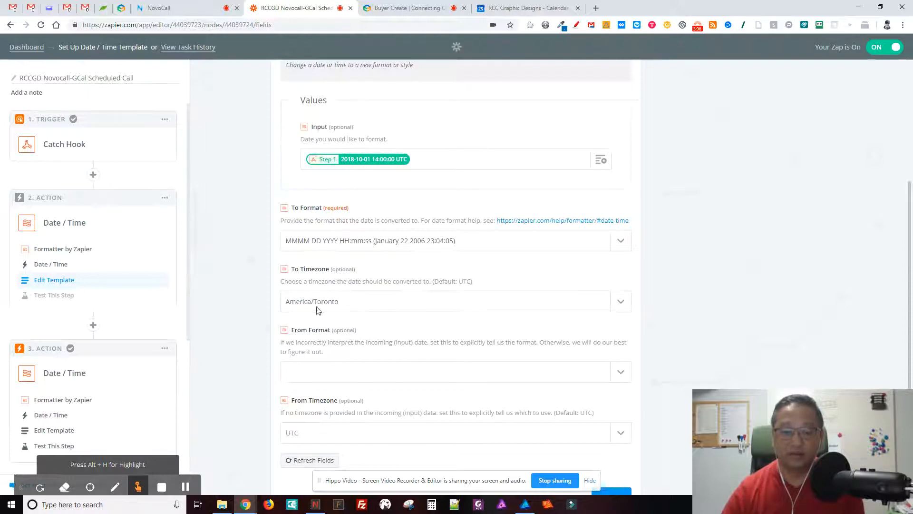
pyautogui.scroll(-1, 212, 280)
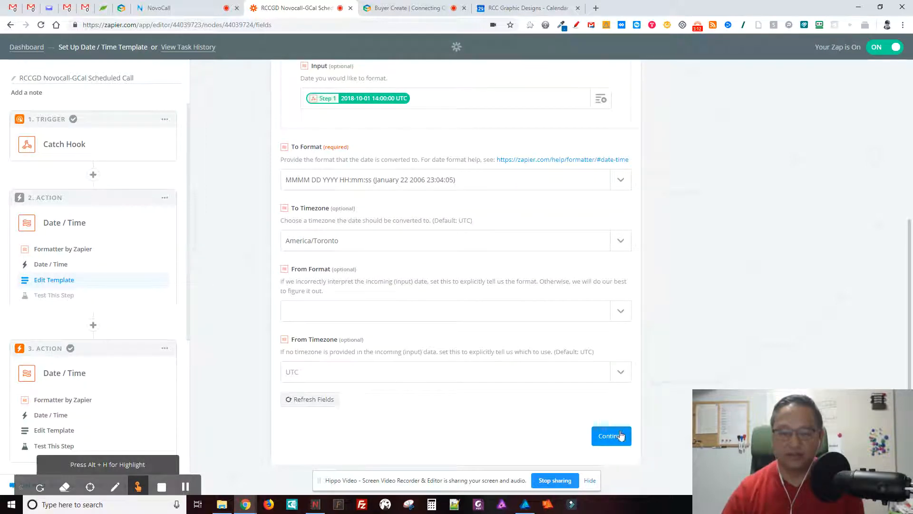
pyautogui.click(618, 444)
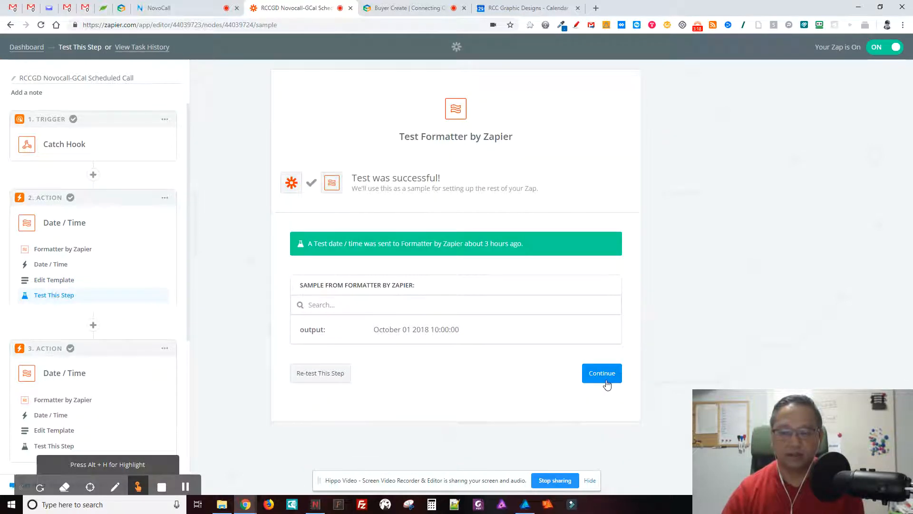
pyautogui.click(314, 374)
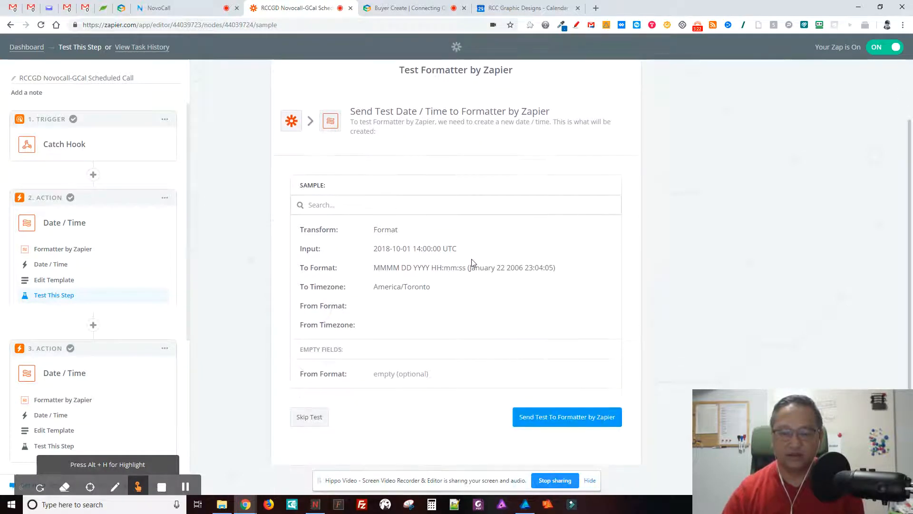
pyautogui.click(564, 421)
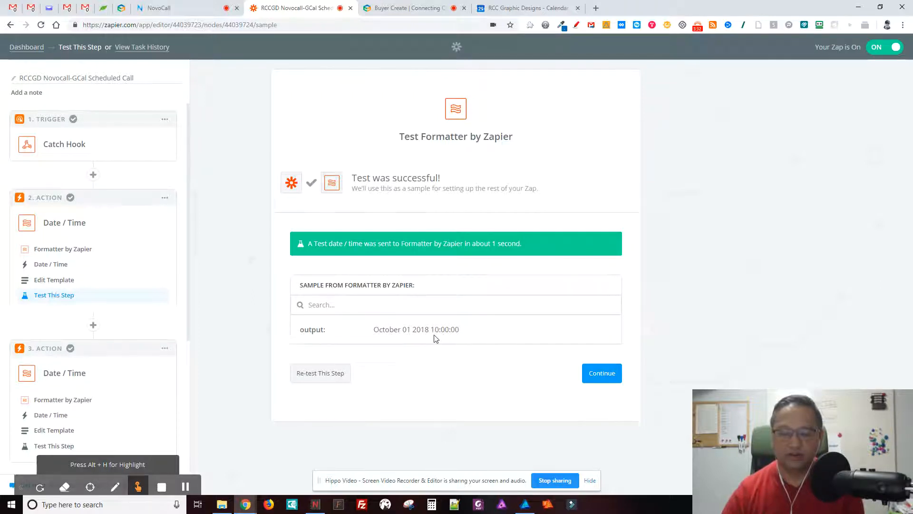
pyautogui.click(598, 378)
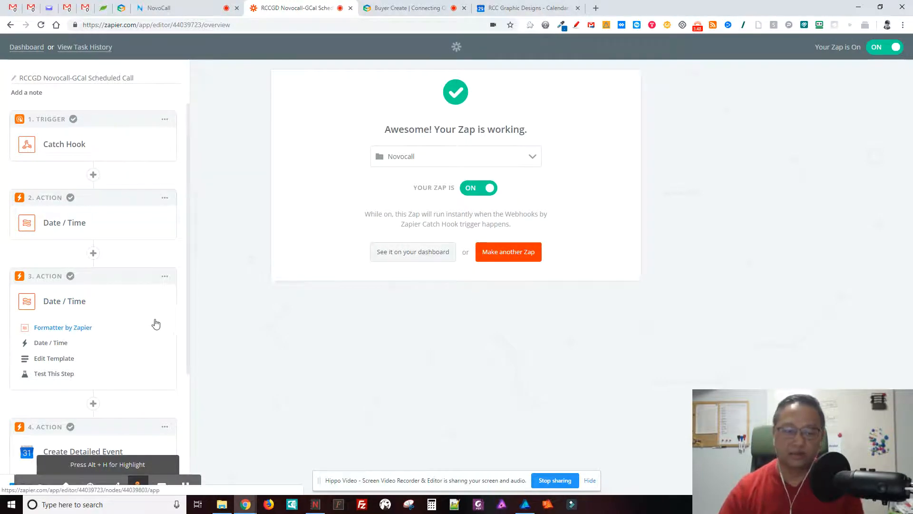
# Set the Zap's third step to the Formatter by Zapier app with the Date / Time action
pyautogui.scroll(-1, 118, 378)
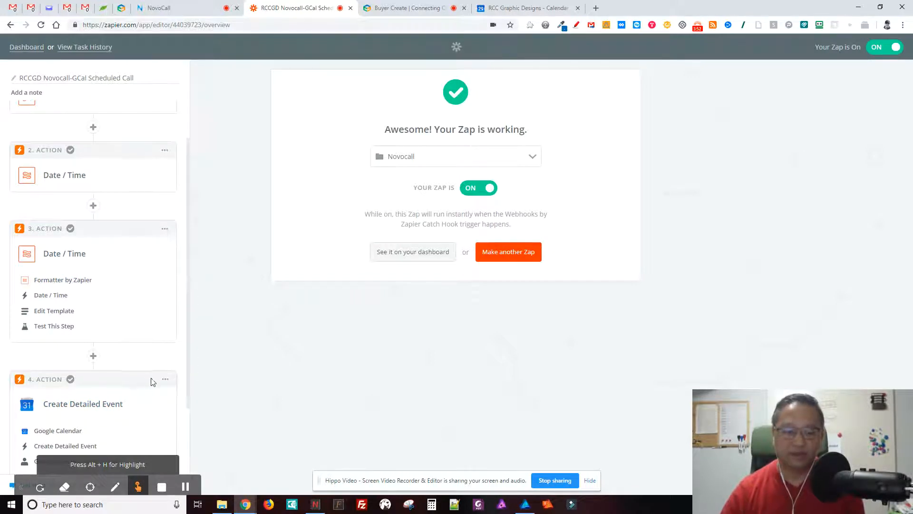
pyautogui.click(24, 487)
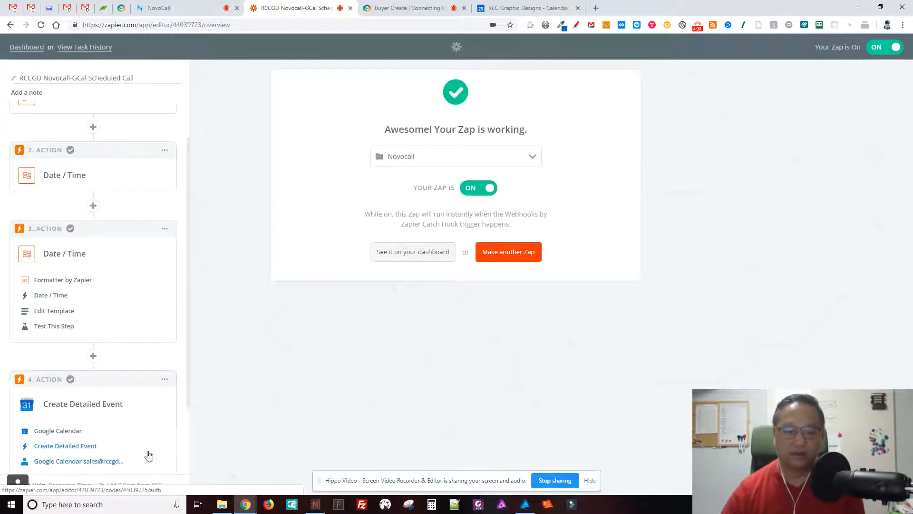
pyautogui.scroll(-1, 129, 449)
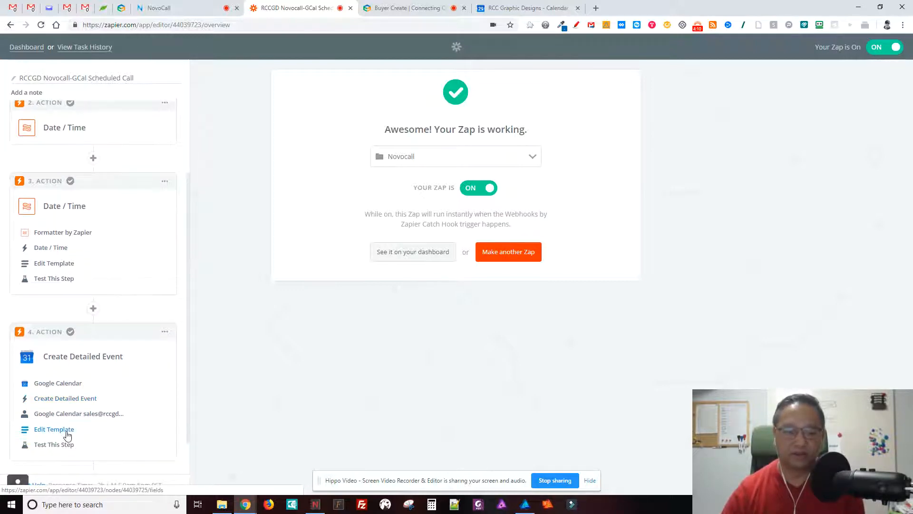
pyautogui.scroll(1, 166, 339)
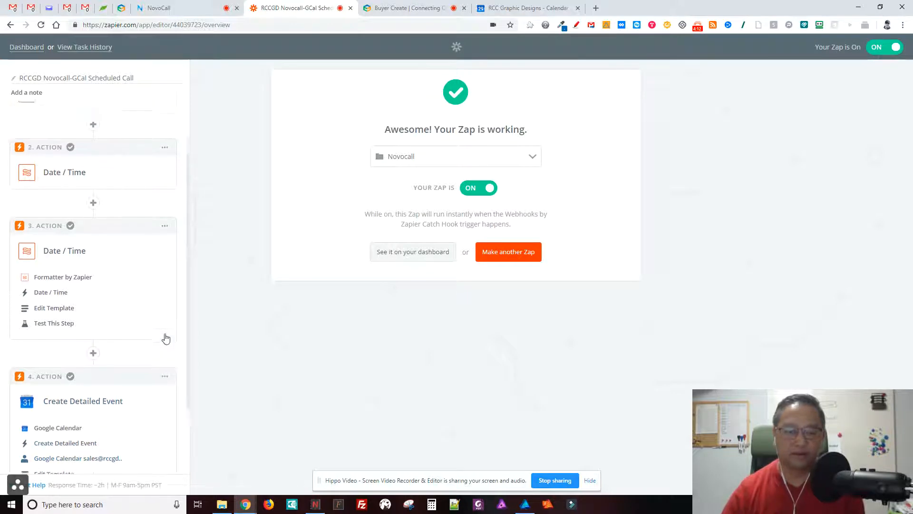
pyautogui.click(59, 281)
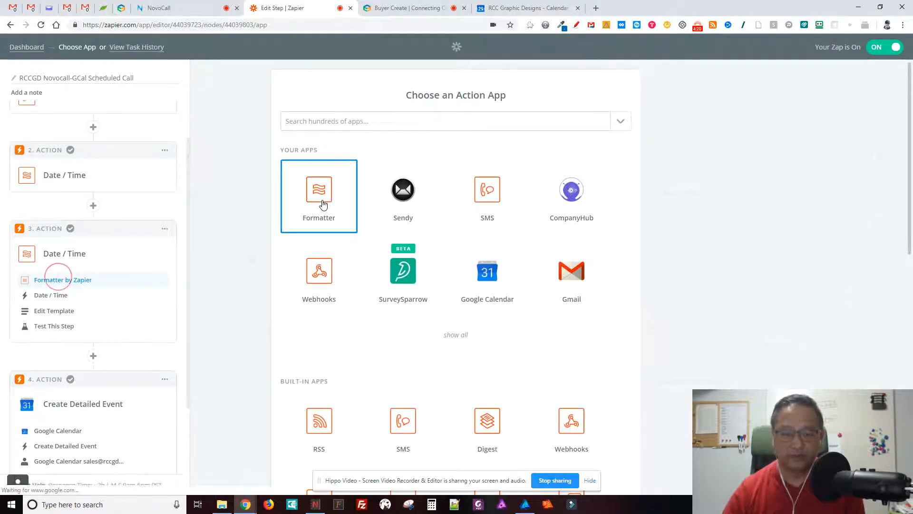
pyautogui.click(322, 202)
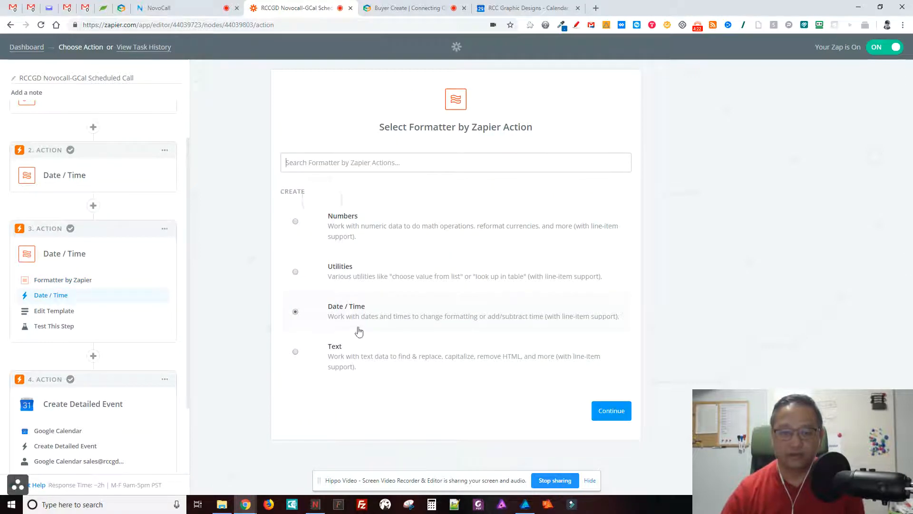
pyautogui.click(618, 414)
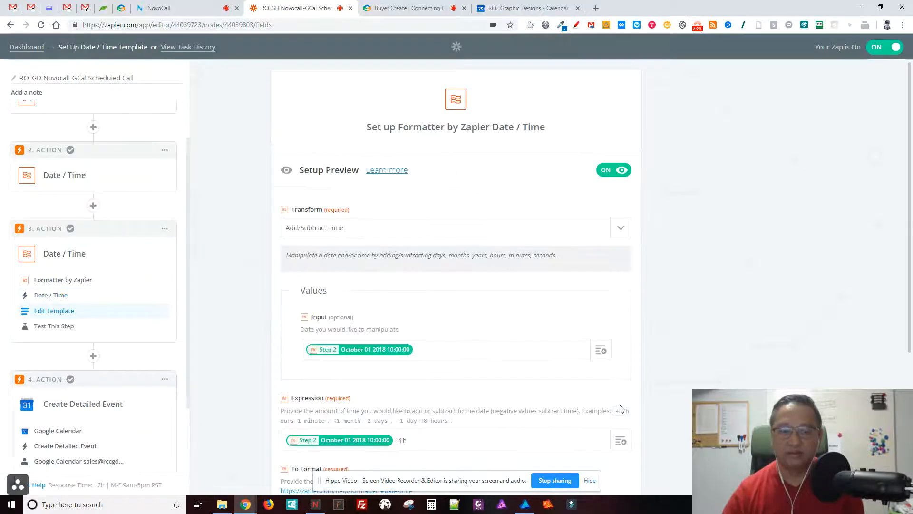
# Set the third step's transform to Add/Subtract Time
pyautogui.scroll(-1, 713, 300)
pyautogui.click(623, 184)
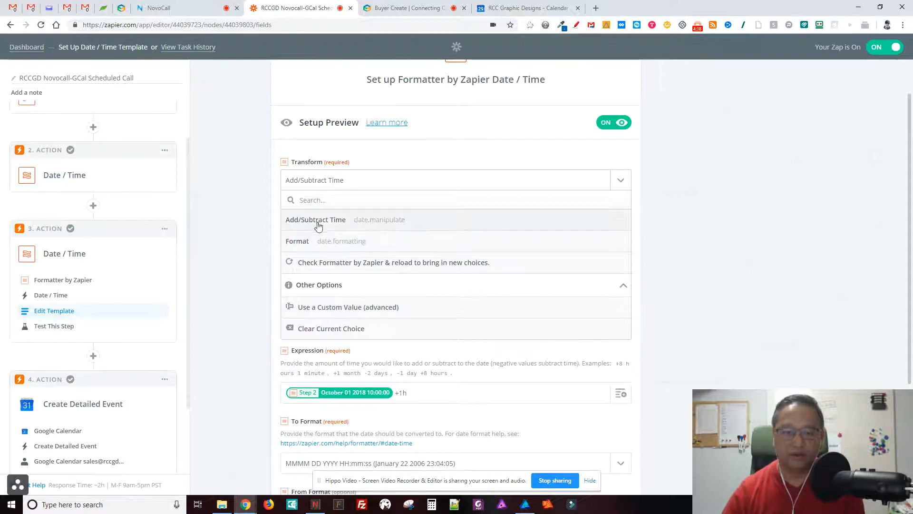
pyautogui.click(418, 224)
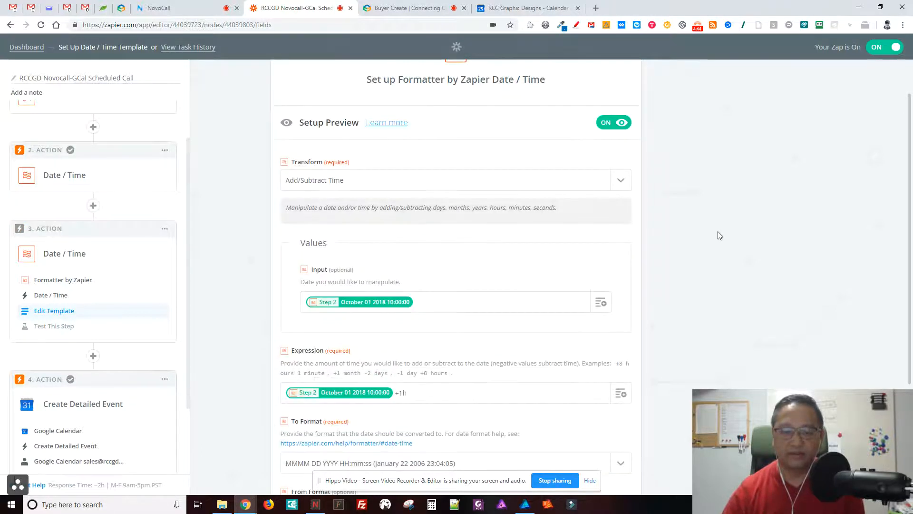
# Try the Catch Hook's Timing value as the third step's input date
pyautogui.scroll(-1, 720, 236)
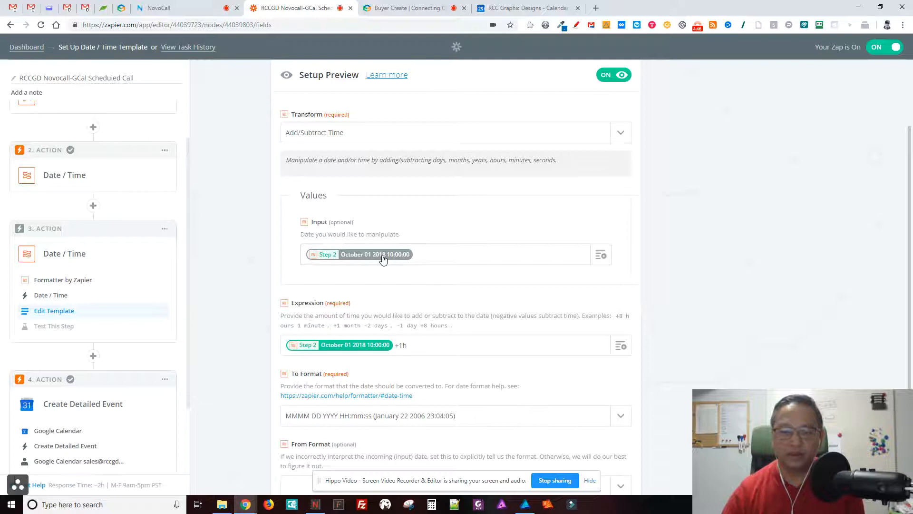
pyautogui.click(383, 259)
pyautogui.click(389, 296)
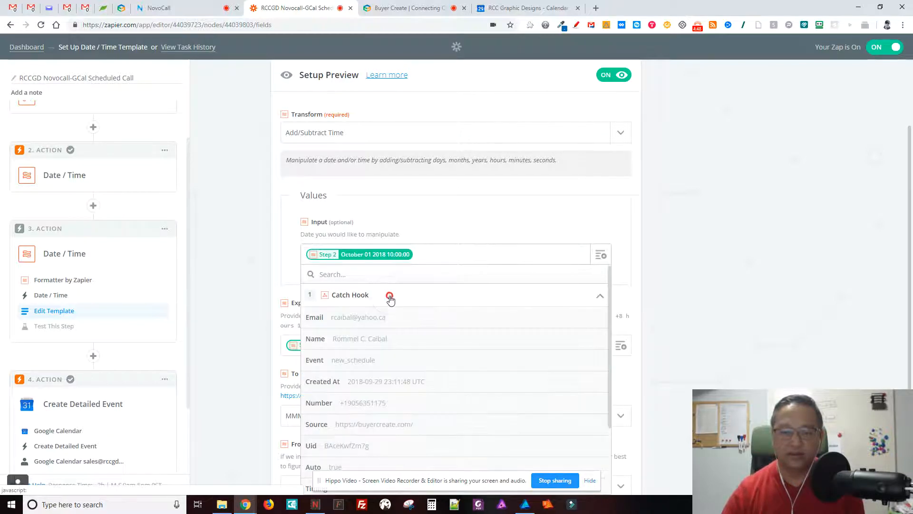
pyautogui.scroll(-2, 475, 409)
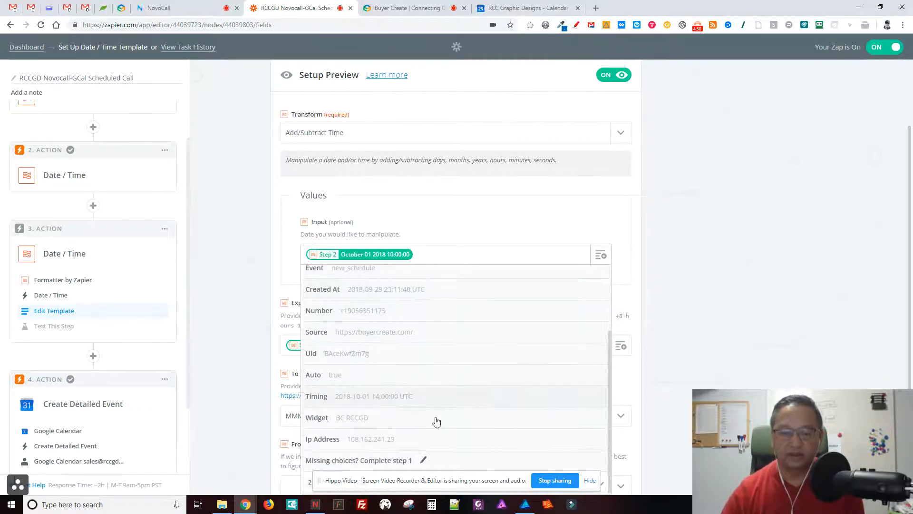
pyautogui.click(386, 401)
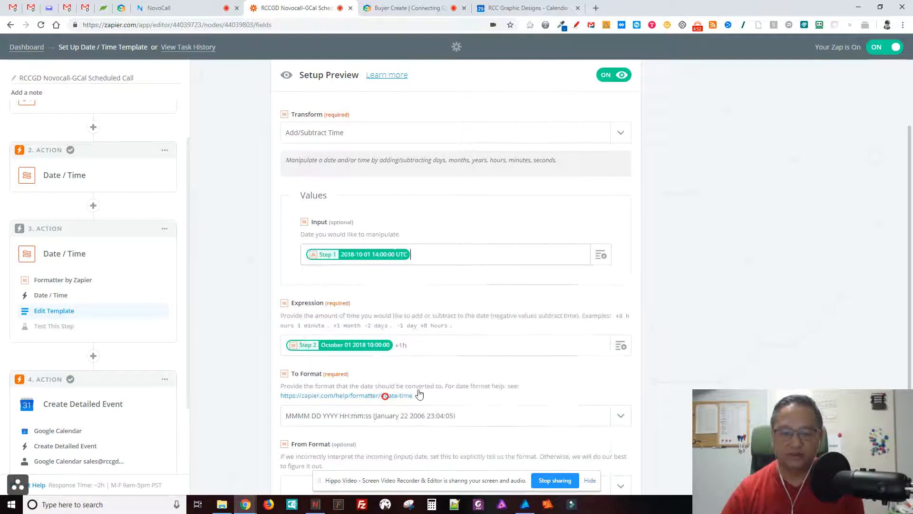
# Replace the third step's input date with the Timing value from the step 2 Date / Time formatter
pyautogui.scroll(-1, 647, 345)
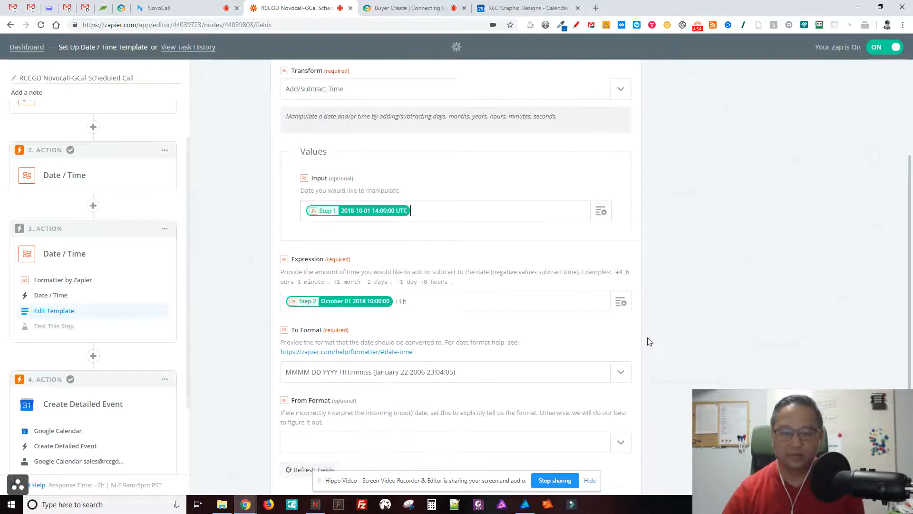
pyautogui.scroll(1, 370, 241)
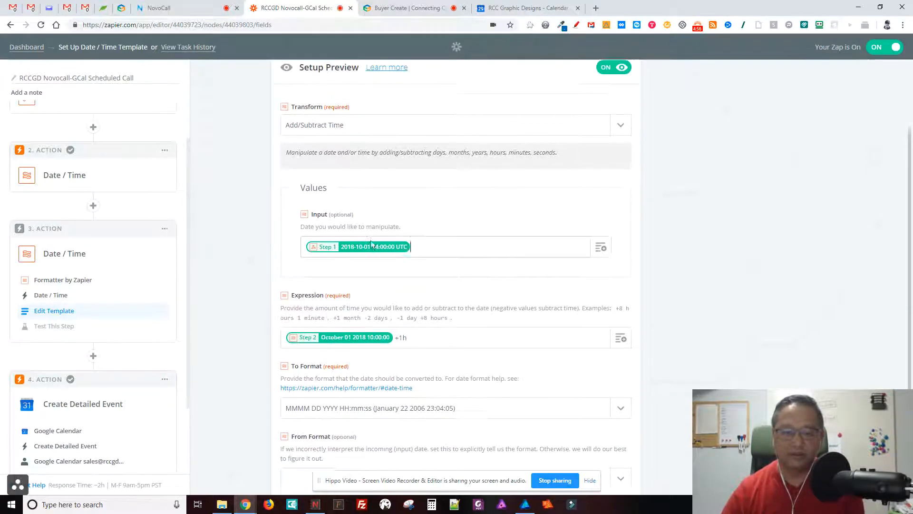
pyautogui.click(366, 258)
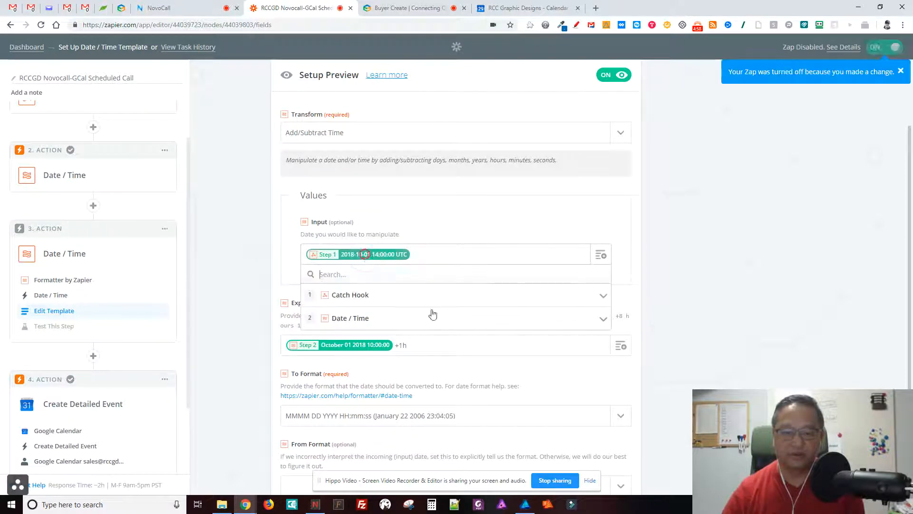
pyautogui.click(370, 320)
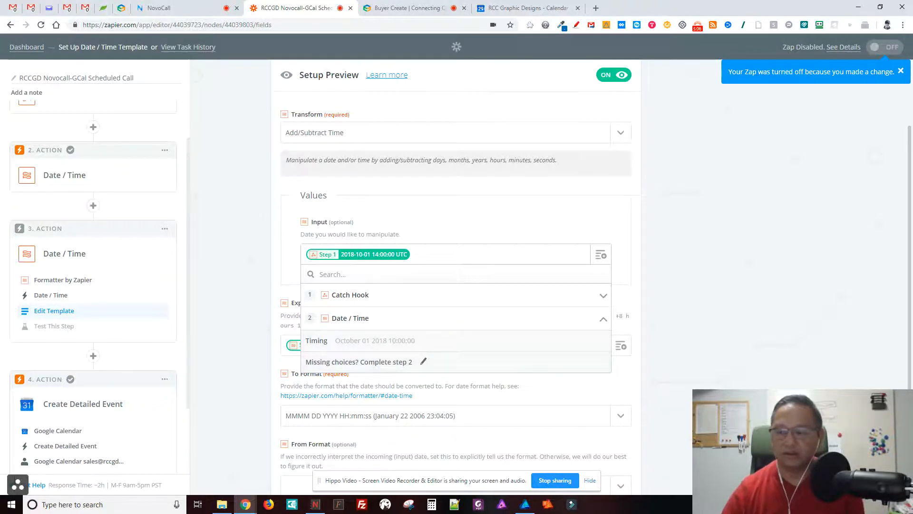
pyautogui.click(365, 296)
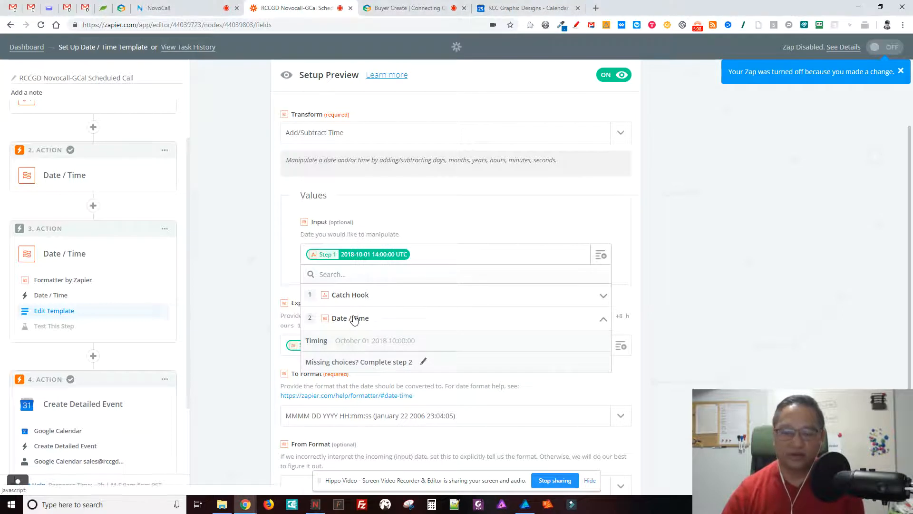
pyautogui.click(370, 319)
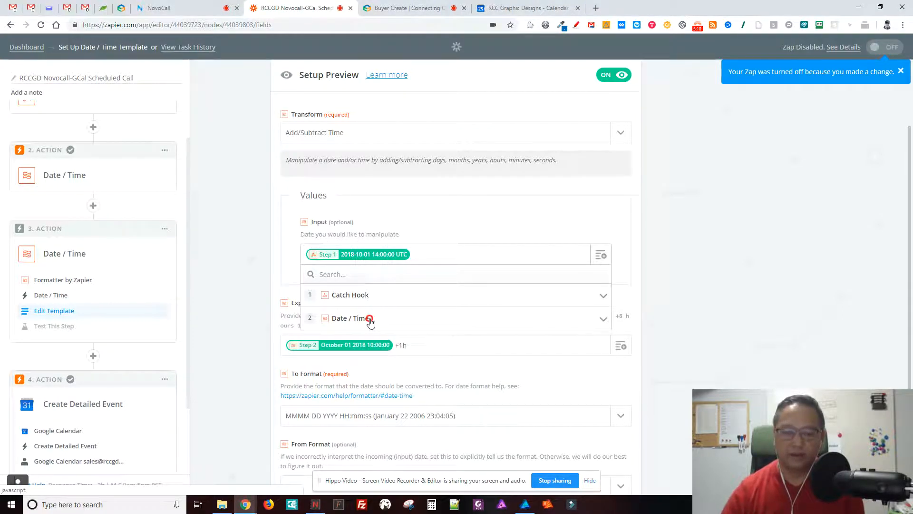
pyautogui.click(369, 319)
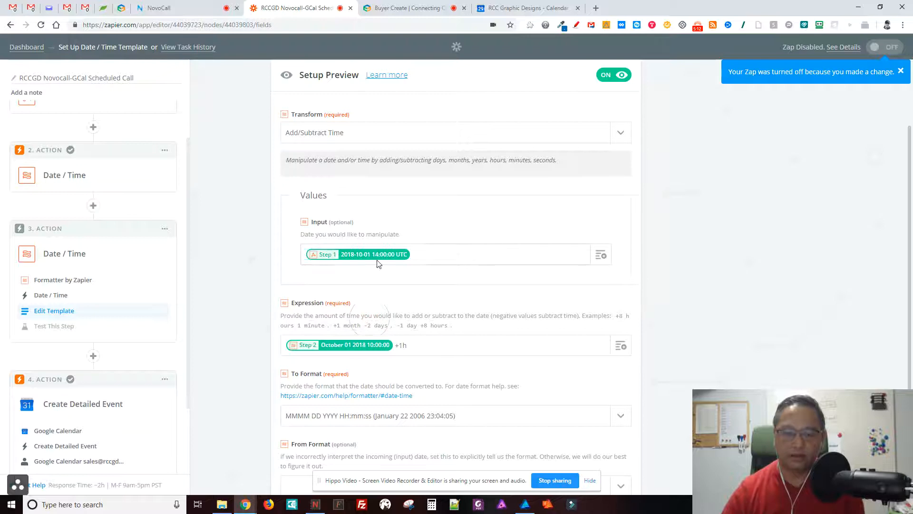
pyautogui.click(392, 256)
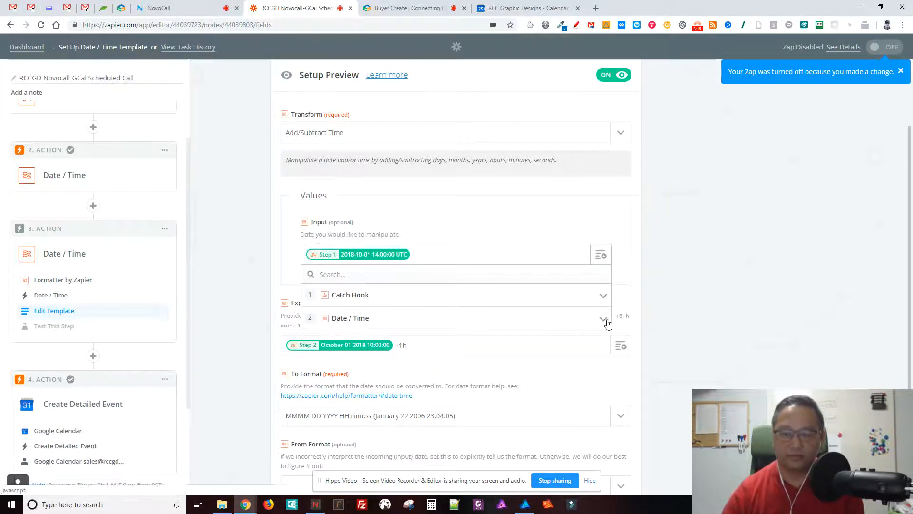
pyautogui.click(604, 320)
pyautogui.click(356, 341)
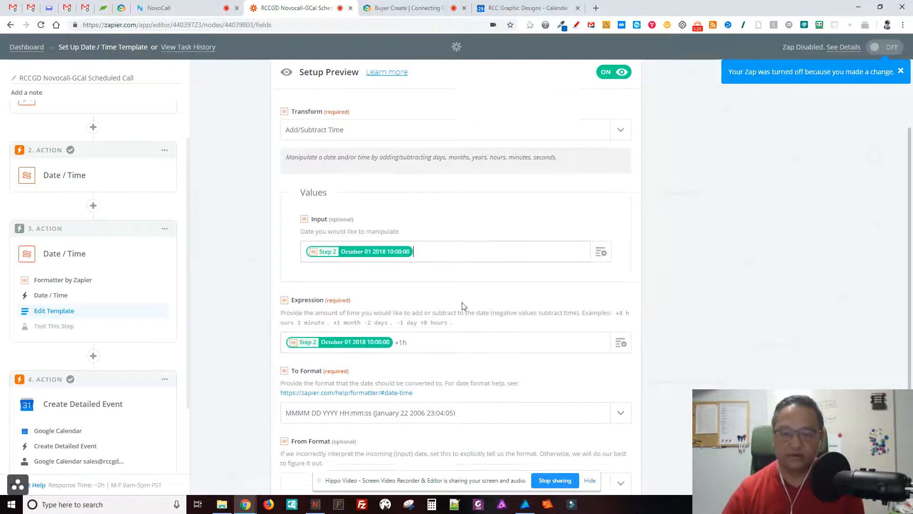
# Set the third step's expression to the step 2 Date / Time formatter's Timing value followed by +1h
pyautogui.scroll(-1, 461, 302)
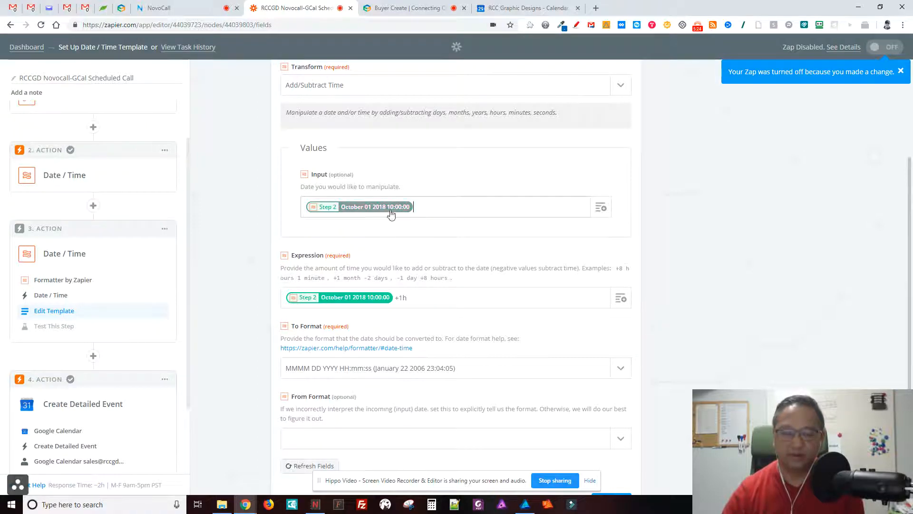
pyautogui.scroll(-1, 432, 302)
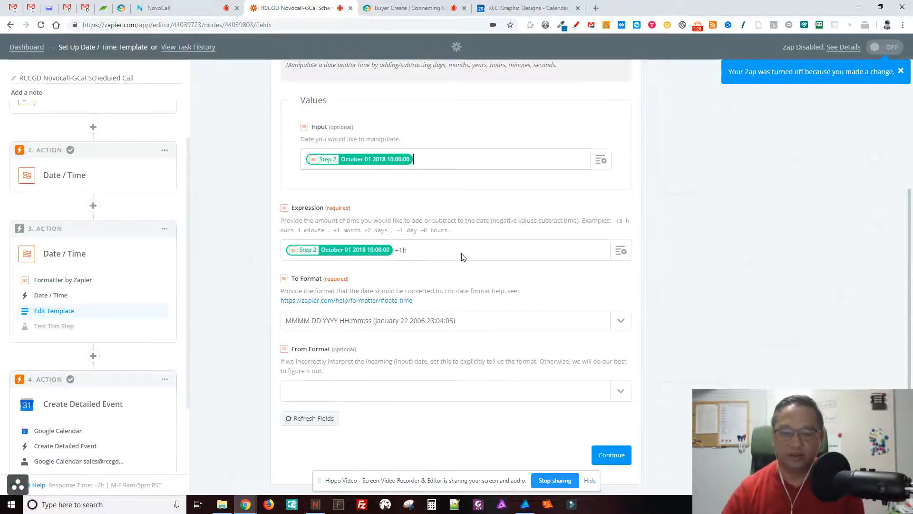
pyautogui.click(338, 252)
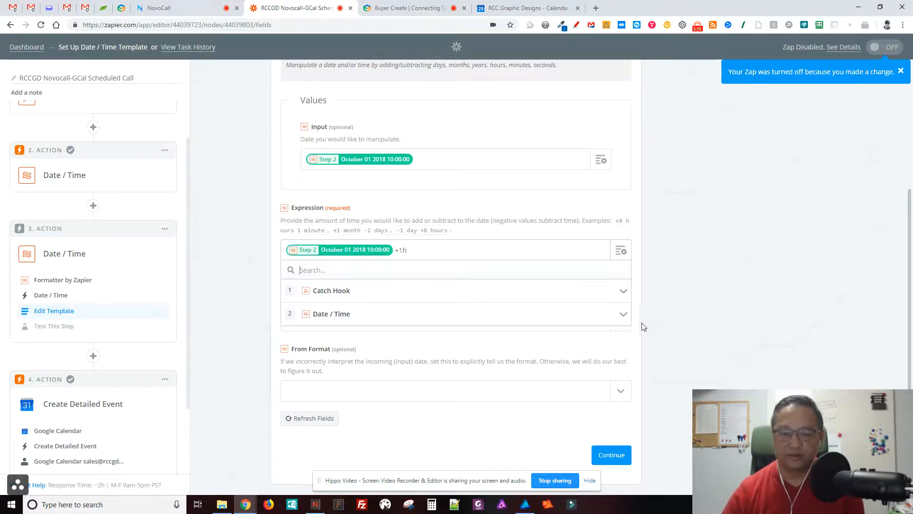
pyautogui.click(622, 316)
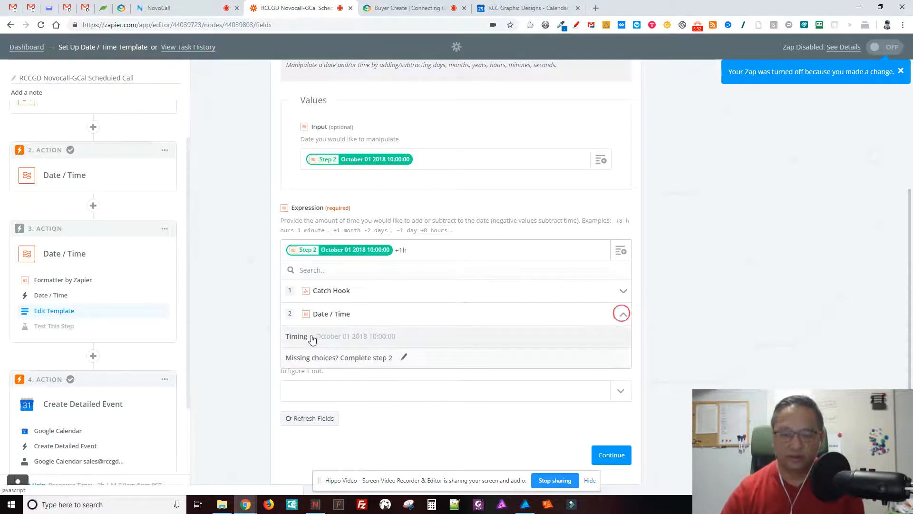
pyautogui.click(351, 340)
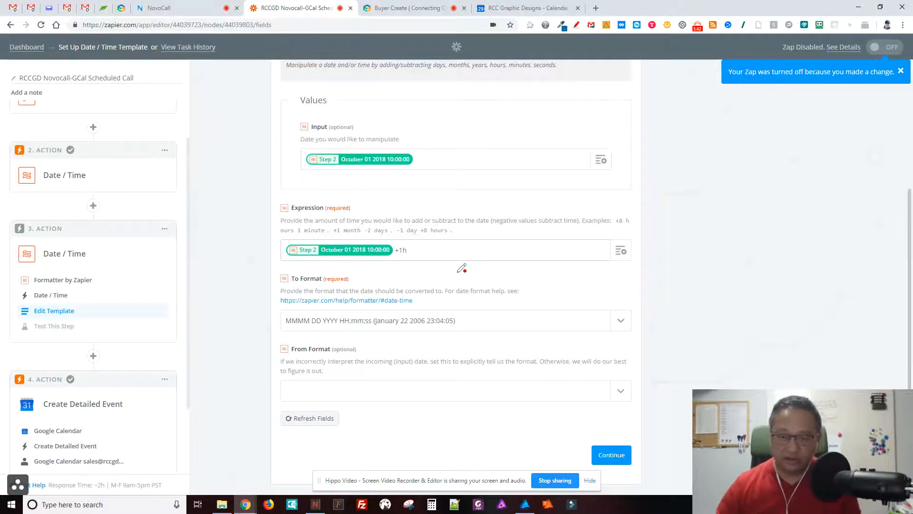
pyautogui.press('Right')
pyautogui.press('Right')
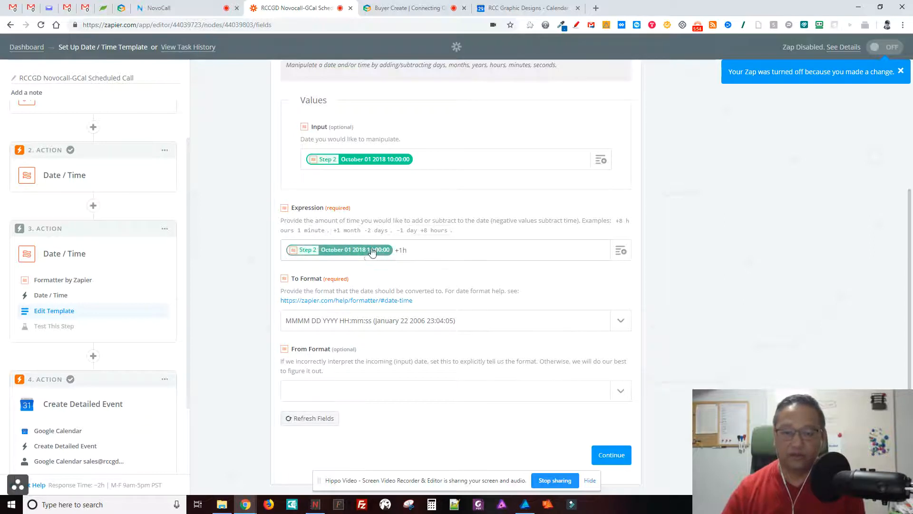
pyautogui.scroll(-1, 499, 307)
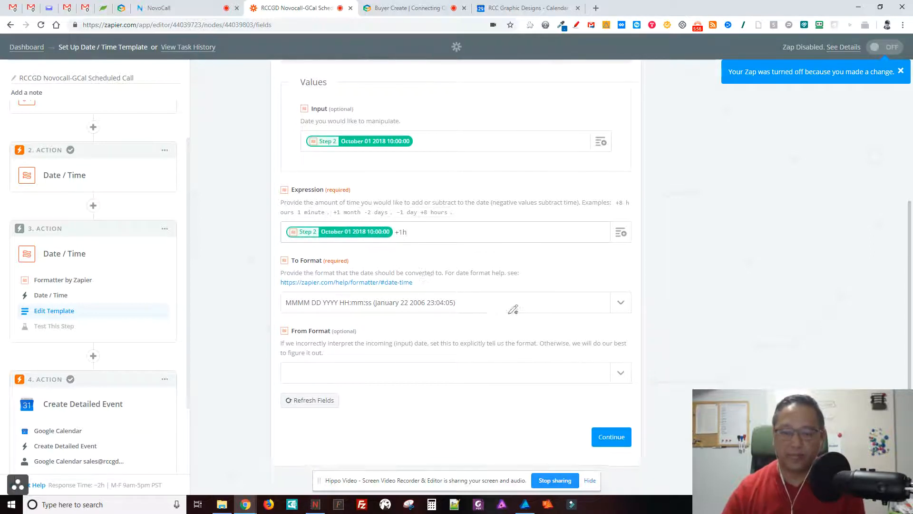
# Set the third step's output format to MMMM DD YYYY HH:mm:ss and save its template
pyautogui.click(622, 303)
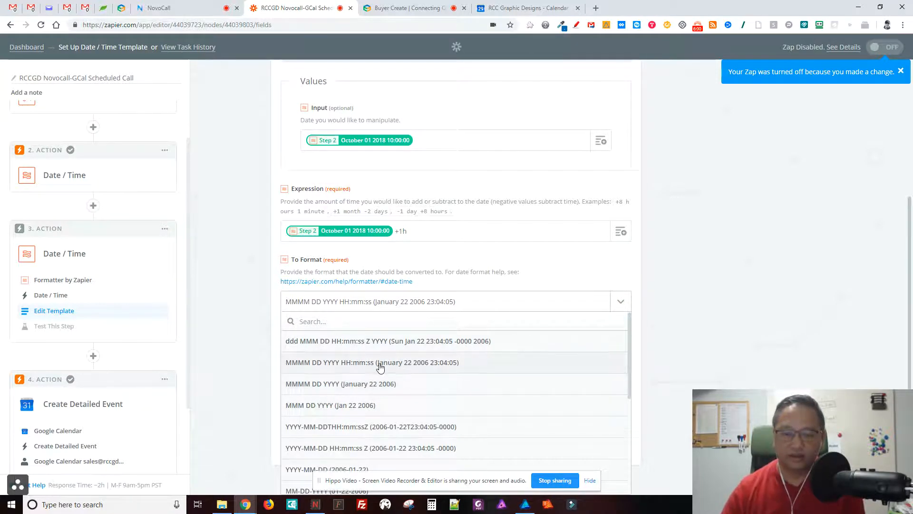
pyautogui.click(380, 363)
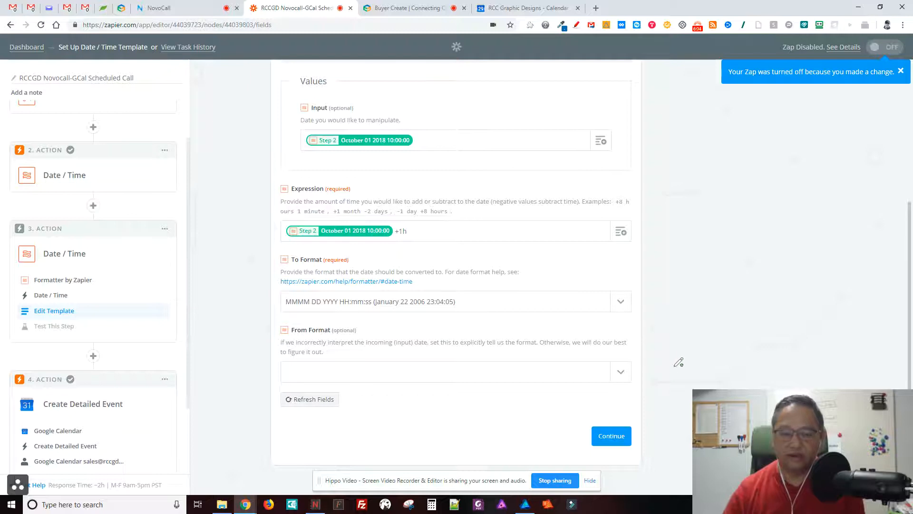
pyautogui.click(613, 437)
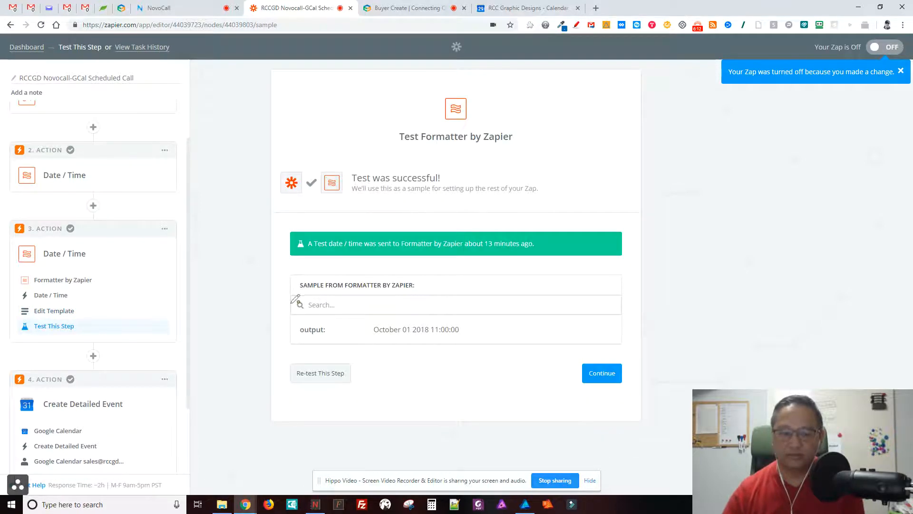
# Re-test the third step by sending a new test date / time to Formatter by Zapier, and finish that step
pyautogui.moveTo(18, 485)
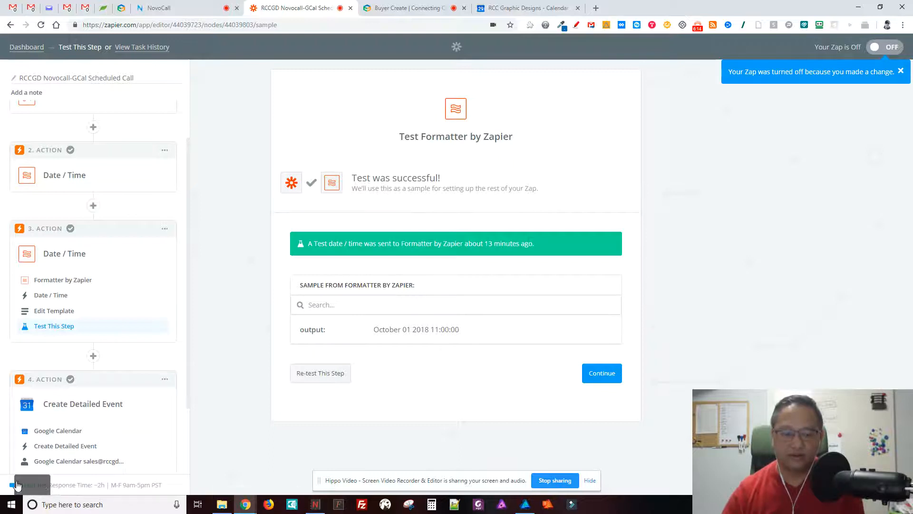
pyautogui.click(137, 487)
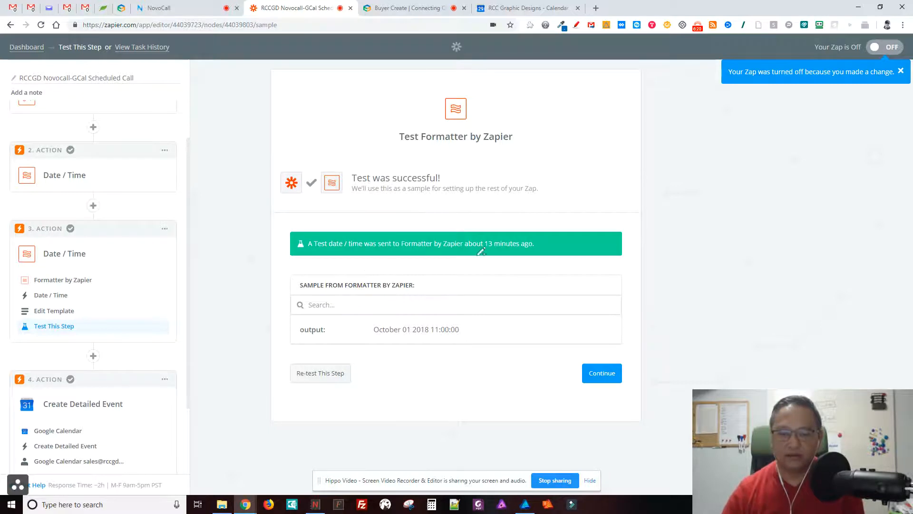
pyautogui.click(326, 373)
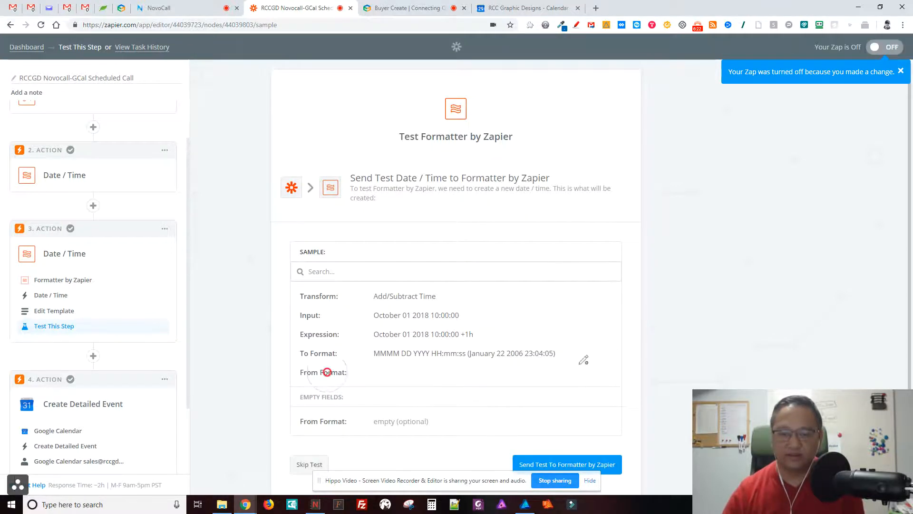
pyautogui.scroll(-1, 583, 360)
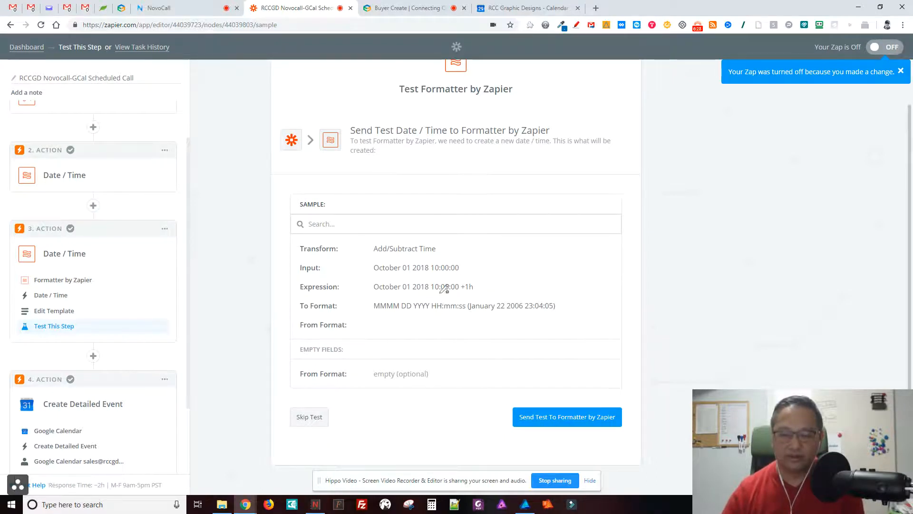
pyautogui.click(555, 422)
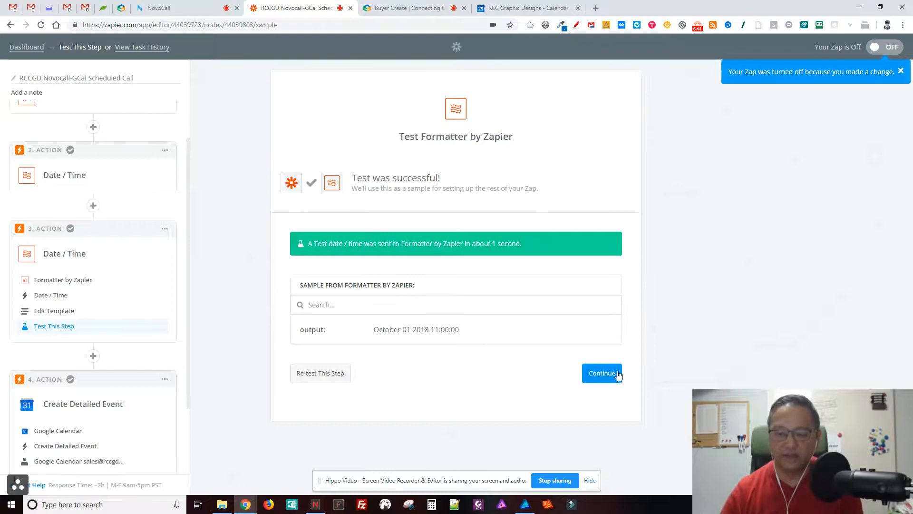
pyautogui.click(602, 374)
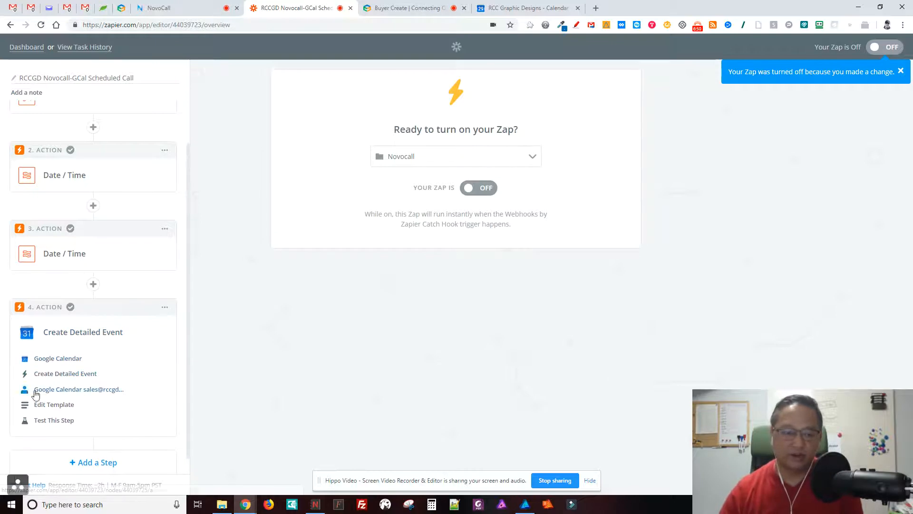
# Set the fourth step to Google Calendar's Create Detailed Event action and test its connected calendar account
pyautogui.click(63, 361)
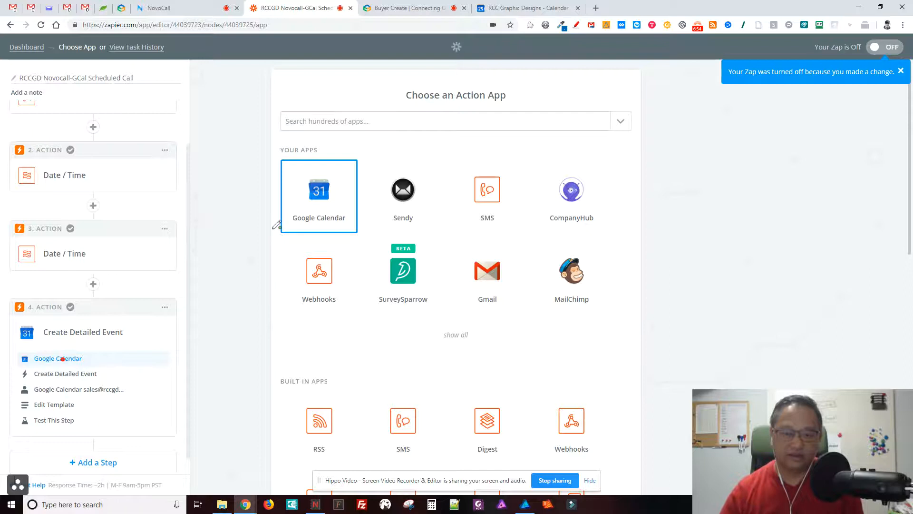
pyautogui.click(320, 205)
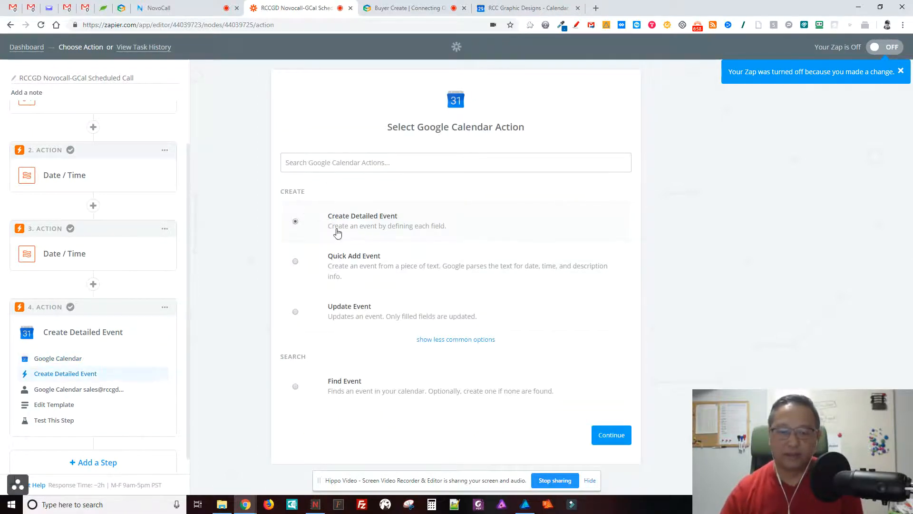
pyautogui.click(610, 436)
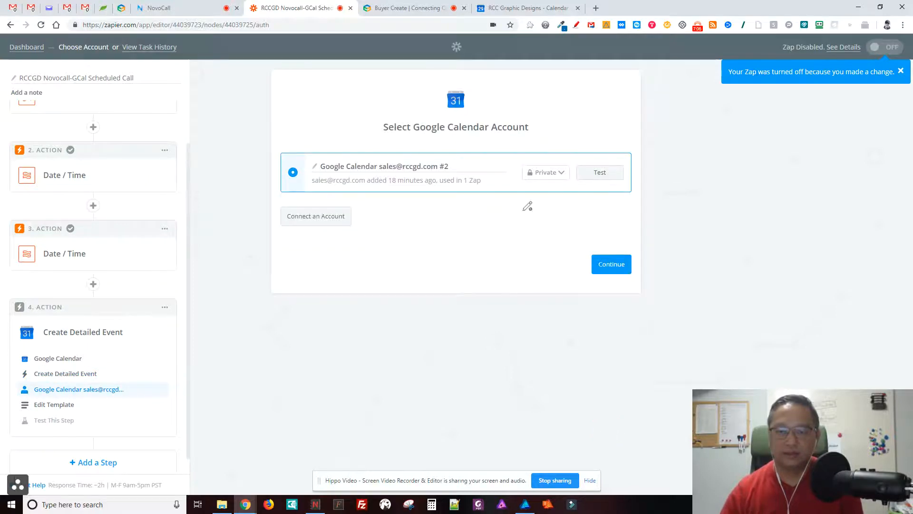
pyautogui.click(602, 172)
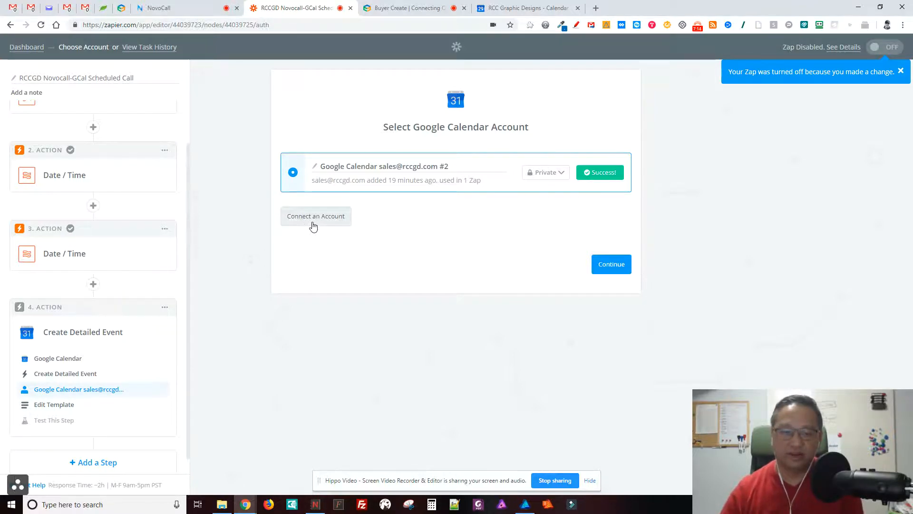
pyautogui.click(615, 267)
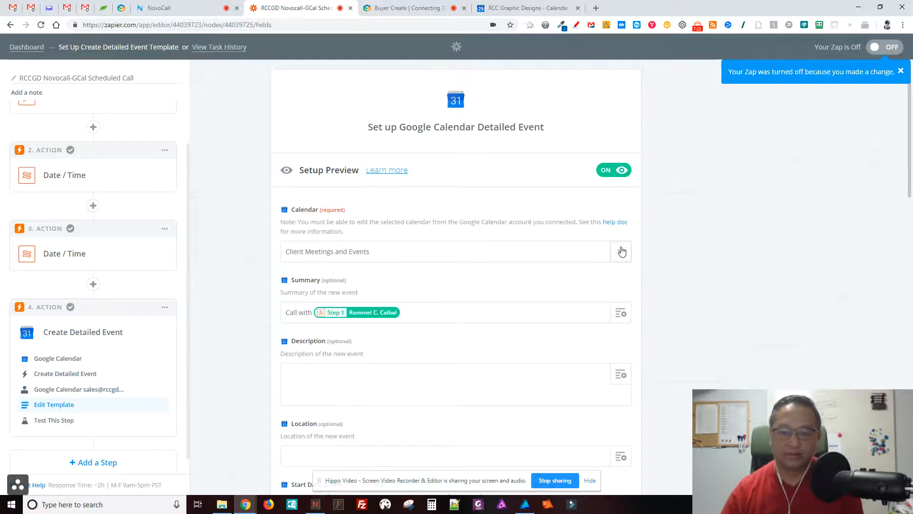
# Choose the Client Meetings and Events calendar and use the Catch Hook's Name value in the event summary
pyautogui.click(621, 252)
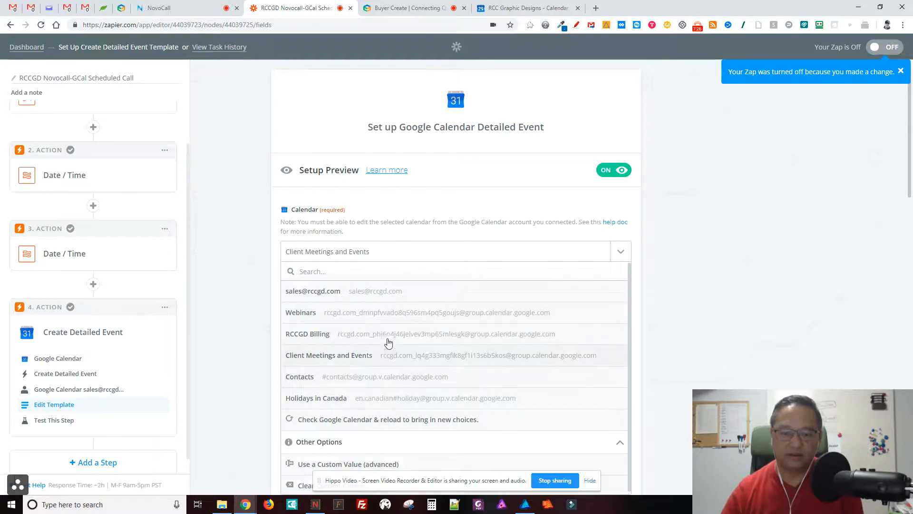
pyautogui.click(326, 363)
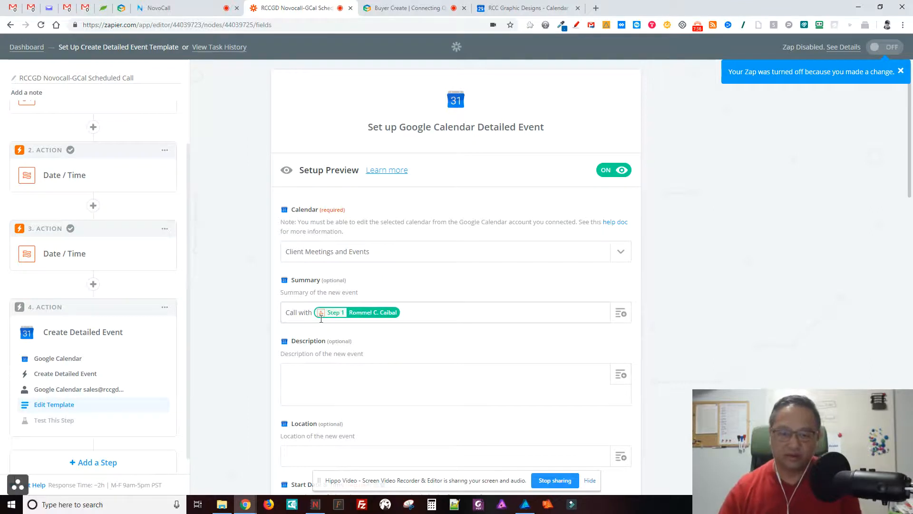
pyautogui.click(382, 314)
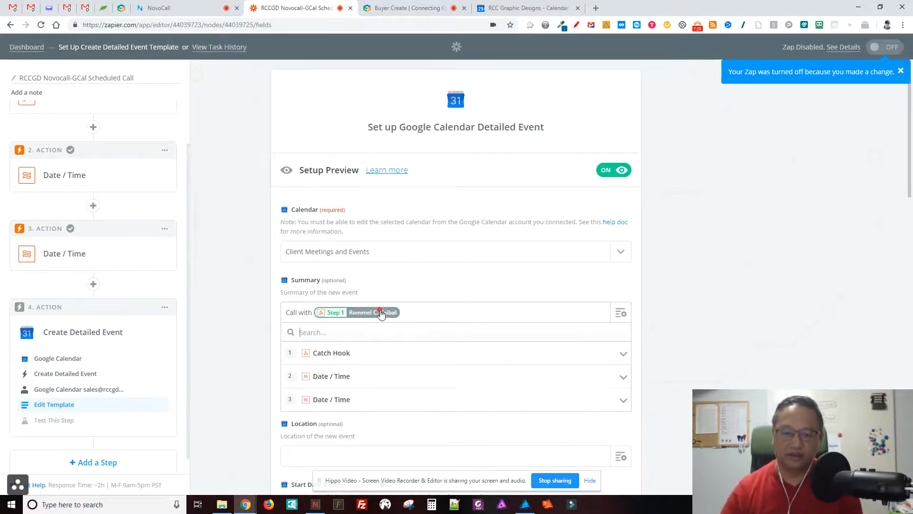
pyautogui.click(624, 354)
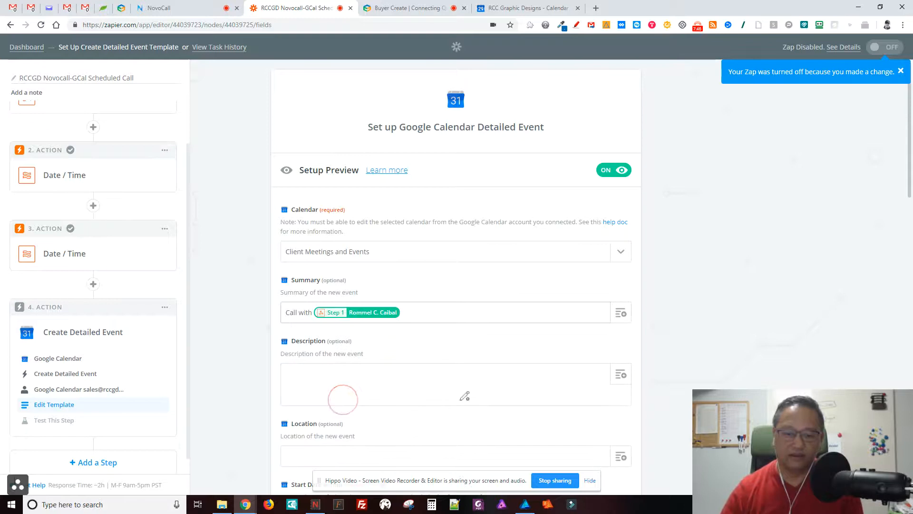
# Set the event's Start Date & Time to the Timing value from the step 2 Date / Time formatter
pyautogui.scroll(-4, 696, 344)
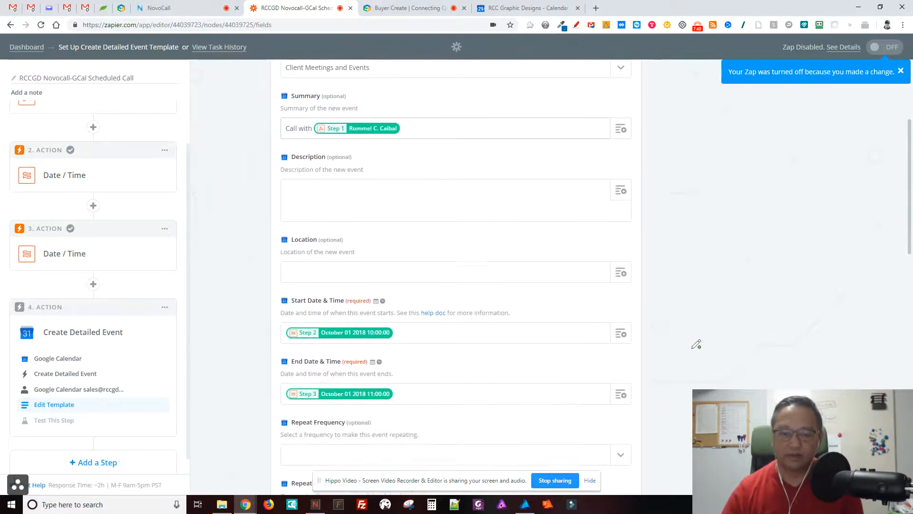
pyautogui.scroll(-1, 618, 282)
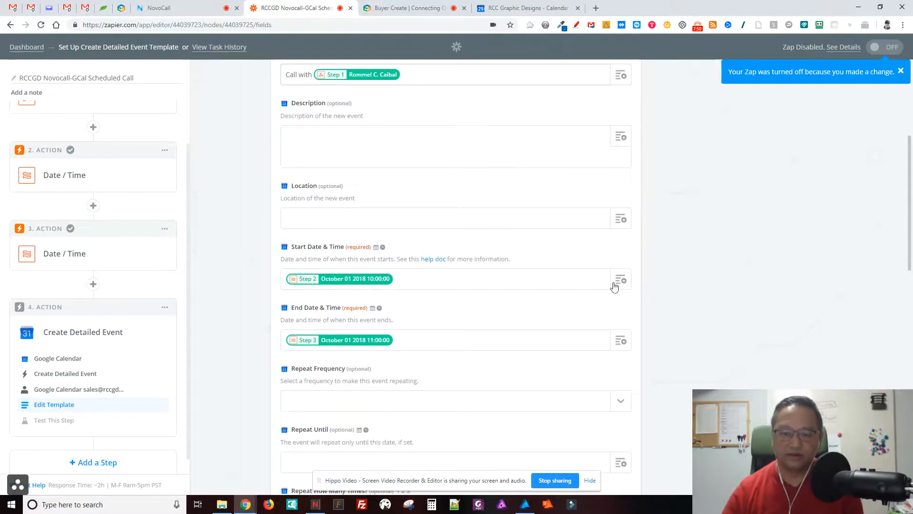
pyautogui.scroll(-1, 494, 279)
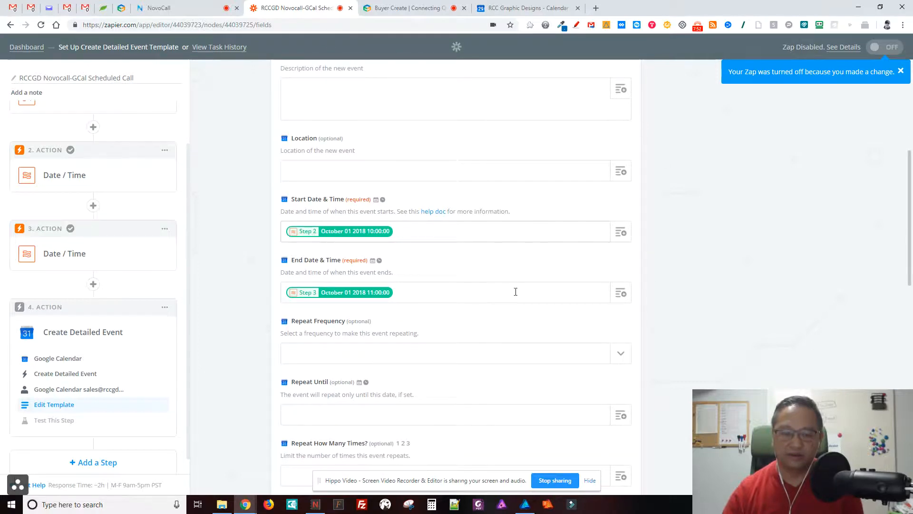
pyautogui.click(330, 233)
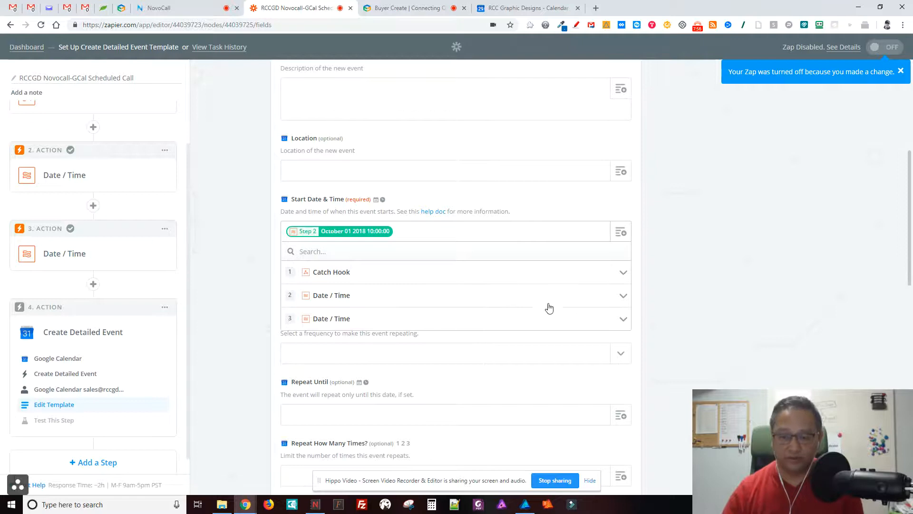
pyautogui.click(603, 296)
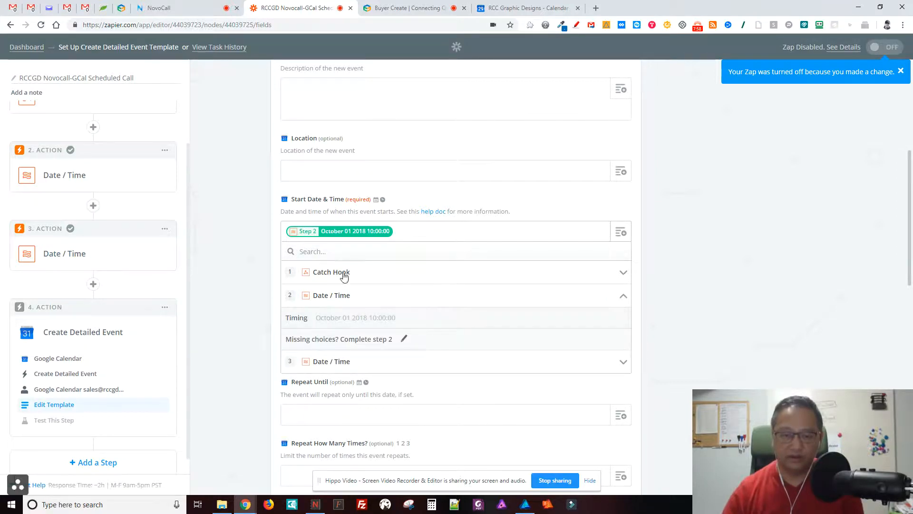
pyautogui.click(368, 323)
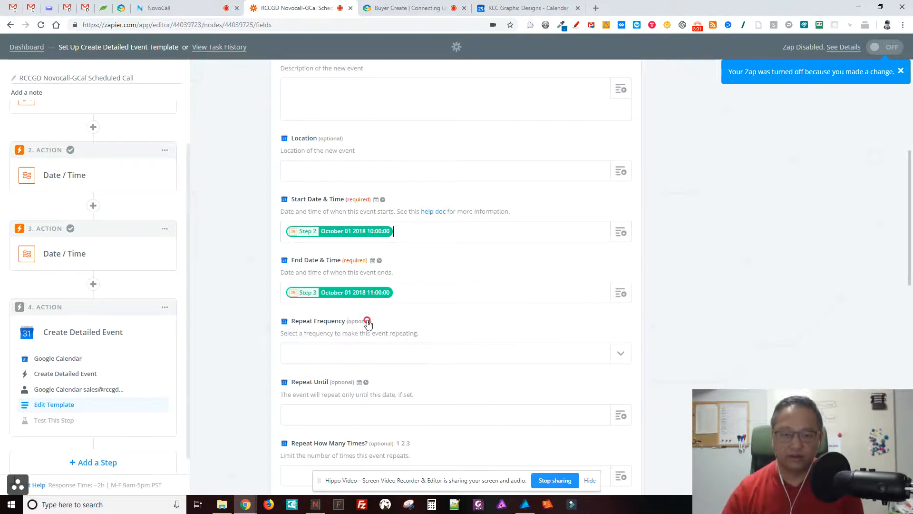
# Set the event's End Date & Time to the Output value from the step 3 Date / Time formatter
pyautogui.click(339, 293)
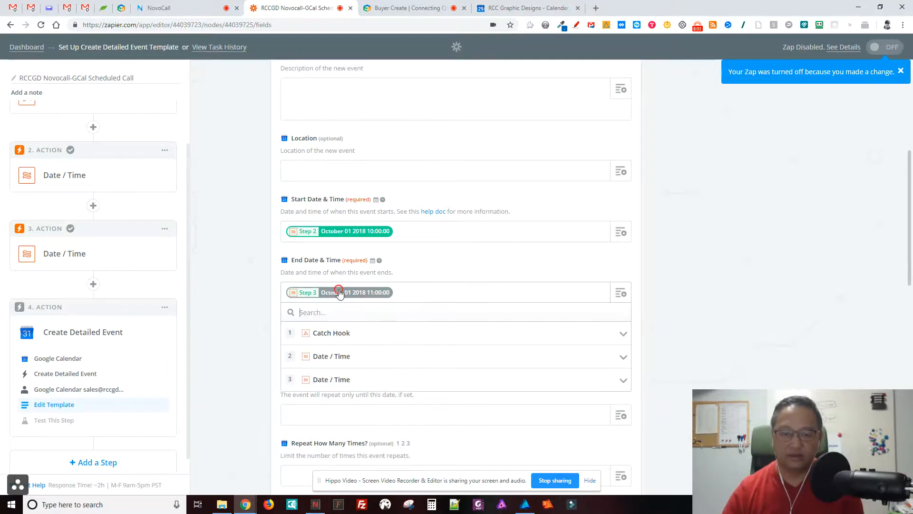
pyautogui.click(334, 381)
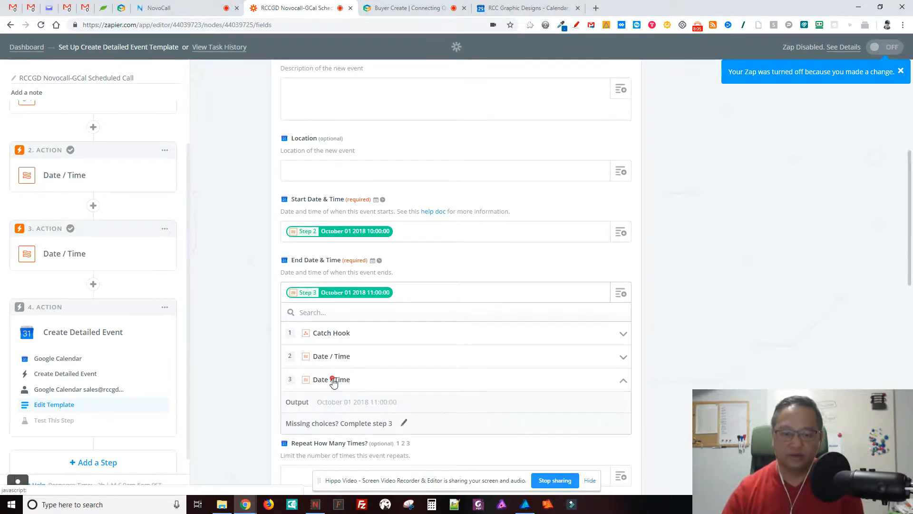
pyautogui.click(370, 405)
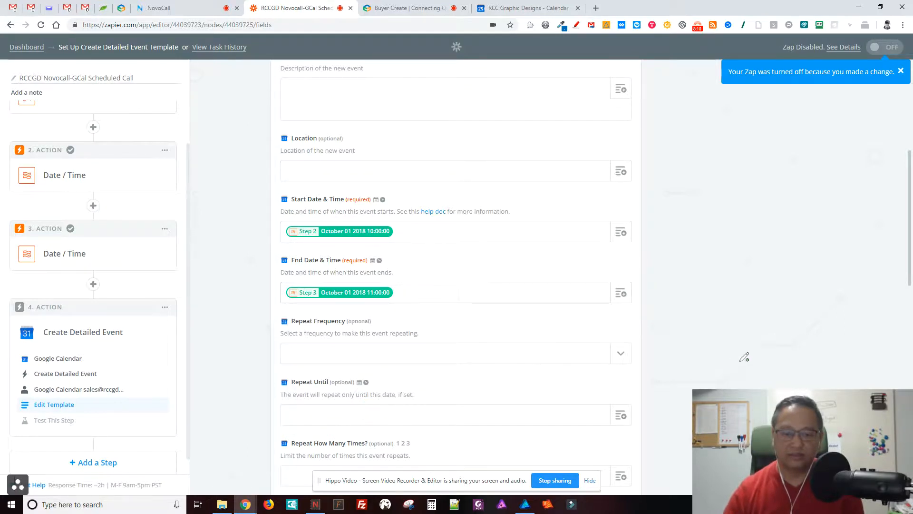
# Set the event's attendee to the Catch Hook's Email value and continue to the Google Calendar test
pyautogui.scroll(-4, 745, 357)
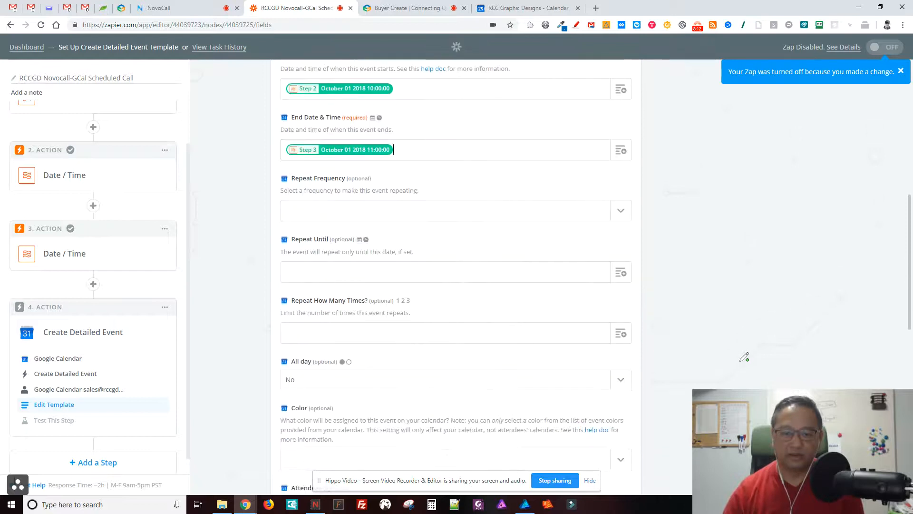
pyautogui.scroll(-5, 744, 357)
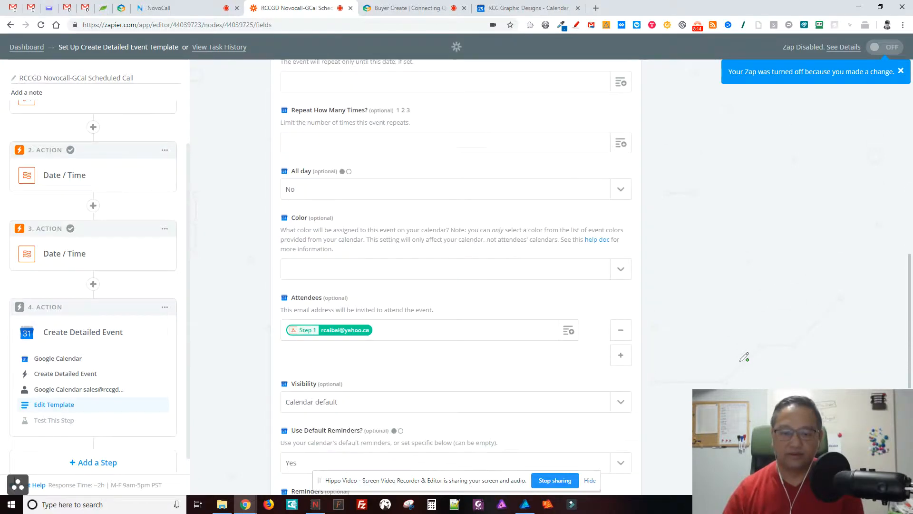
pyautogui.scroll(-1, 744, 357)
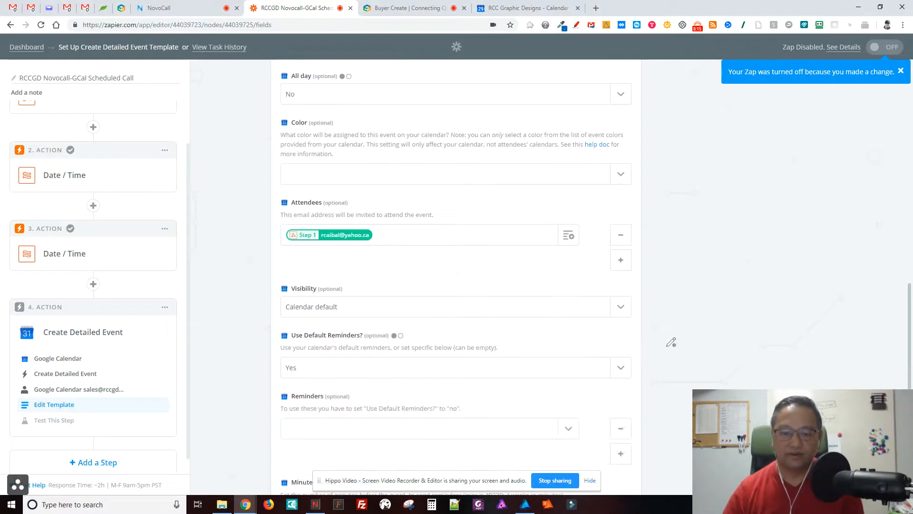
pyautogui.click(339, 243)
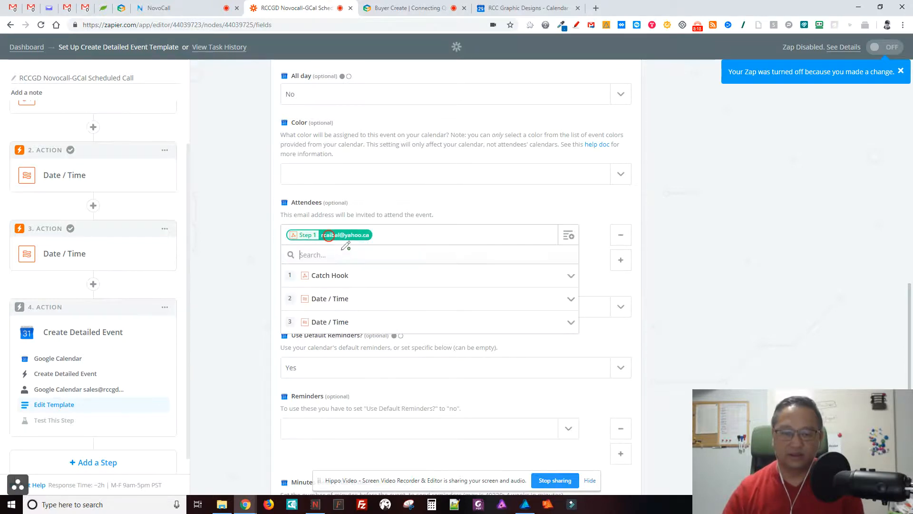
pyautogui.click(350, 281)
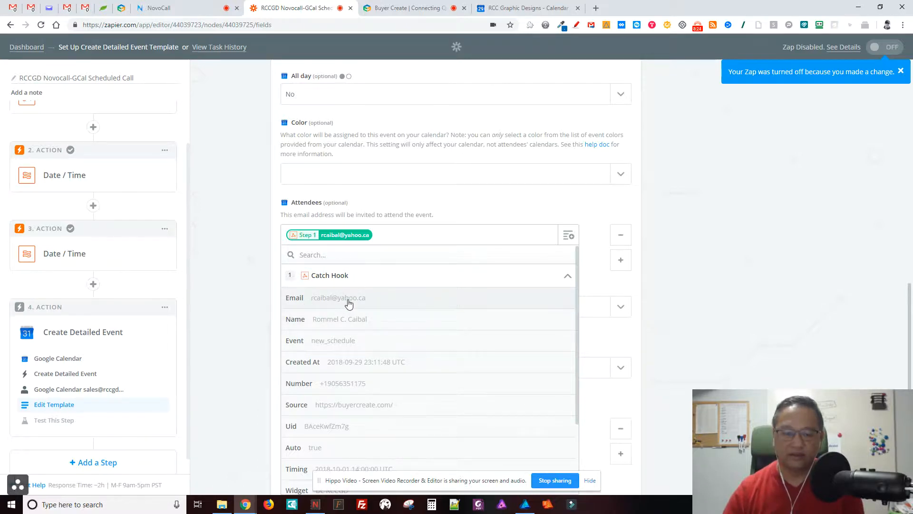
pyautogui.click(367, 303)
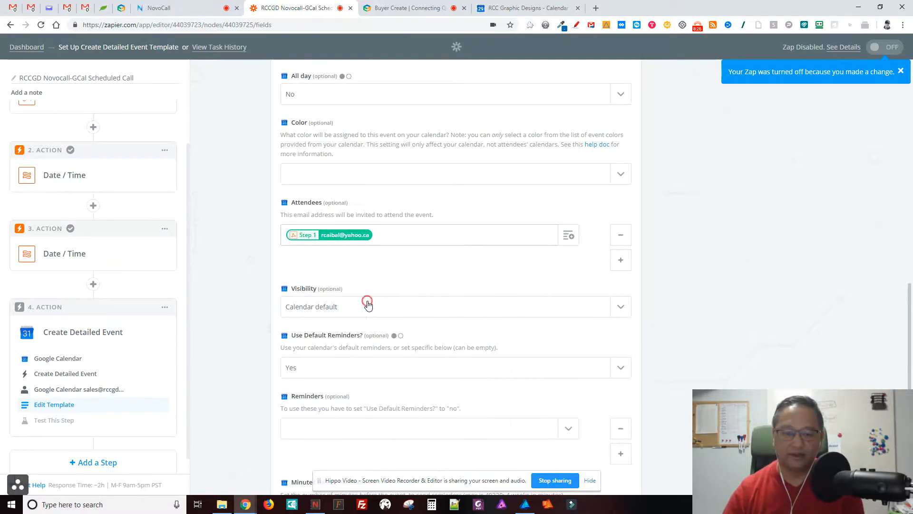
pyautogui.scroll(-5, 704, 337)
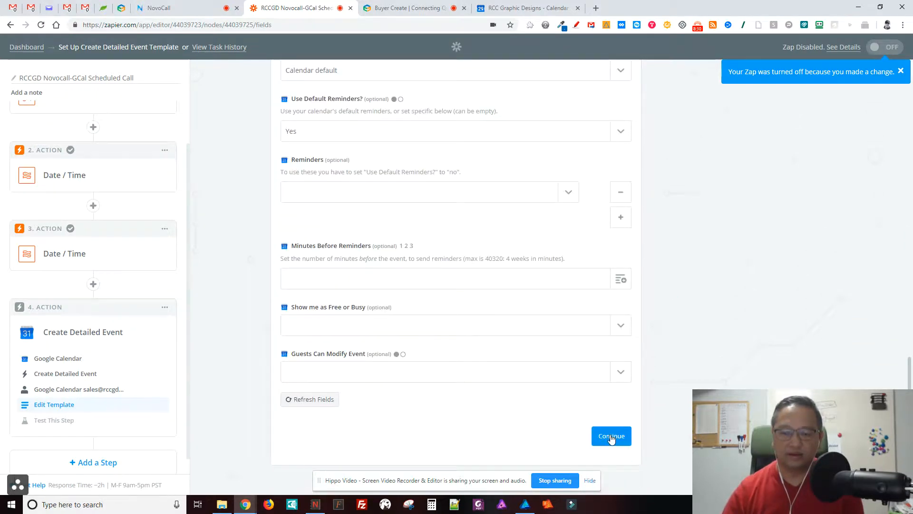
pyautogui.click(611, 437)
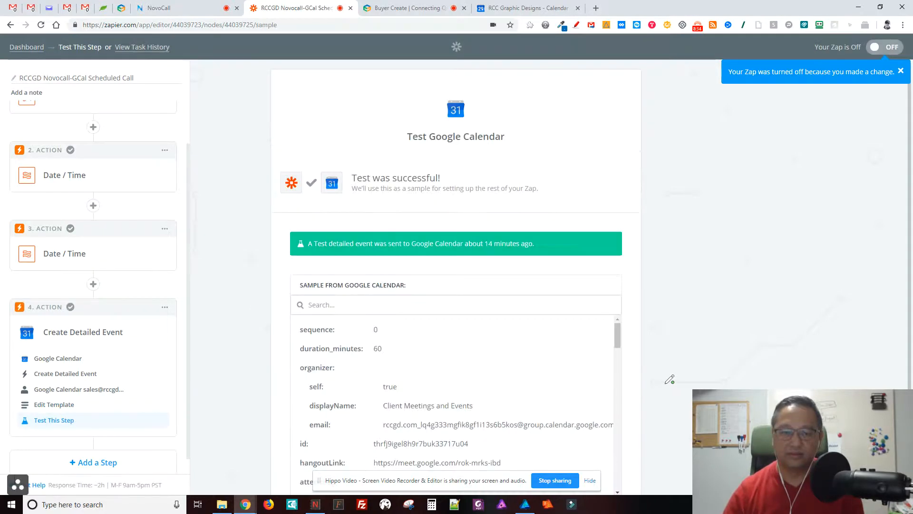
# Re-test the Create Detailed Event step by sending a new test event to Google Calendar
pyautogui.scroll(-3, 698, 327)
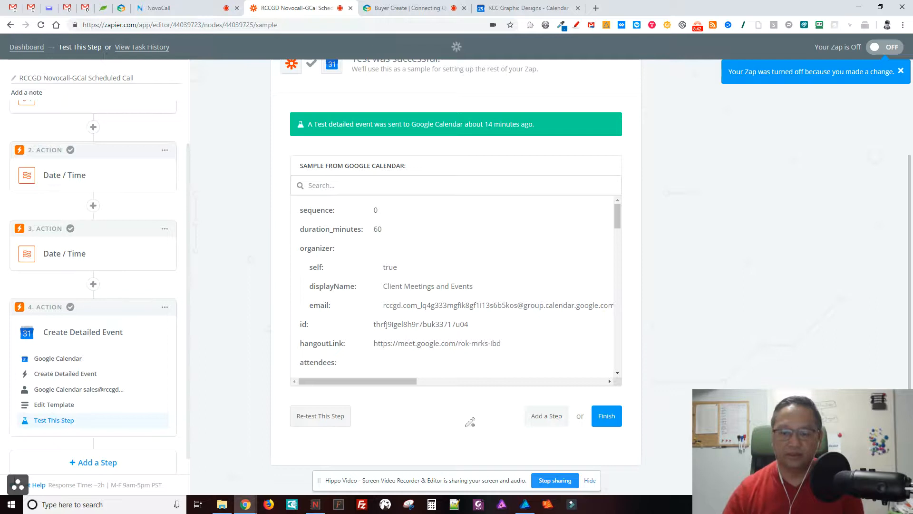
pyautogui.click(321, 423)
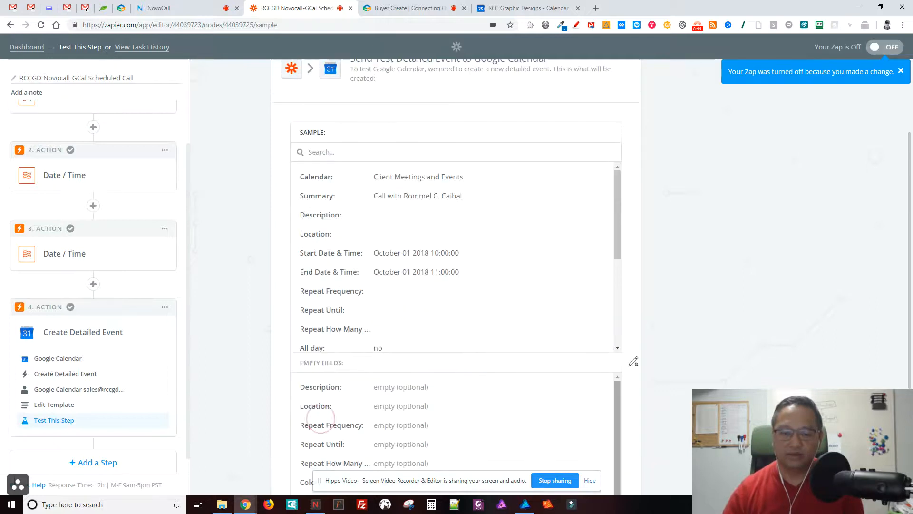
pyautogui.scroll(-3, 714, 291)
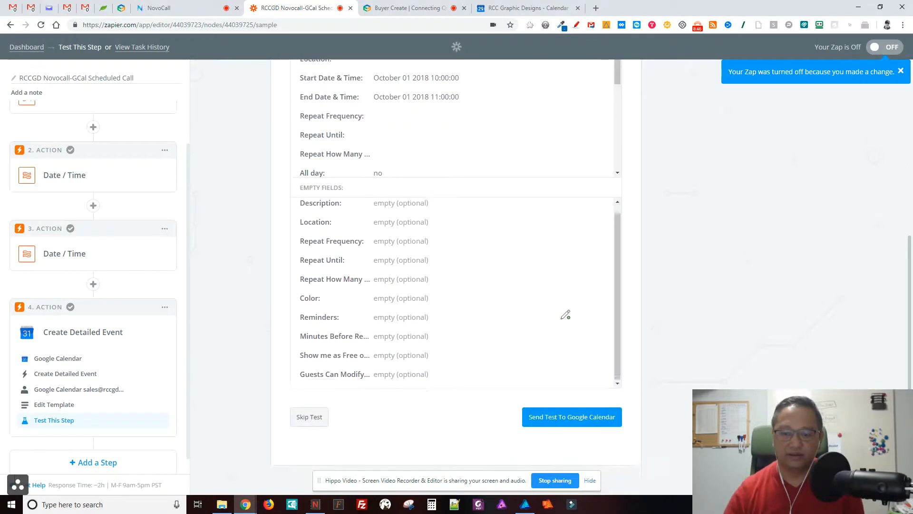
pyautogui.click(560, 418)
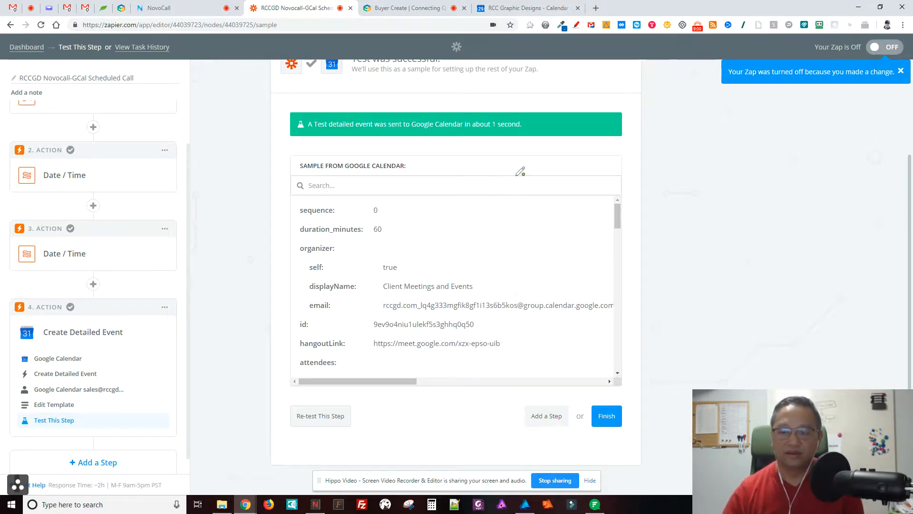
# Switch to Google Calendar and check the October 1 test call event's time, guest and calendar
pyautogui.click(528, 8)
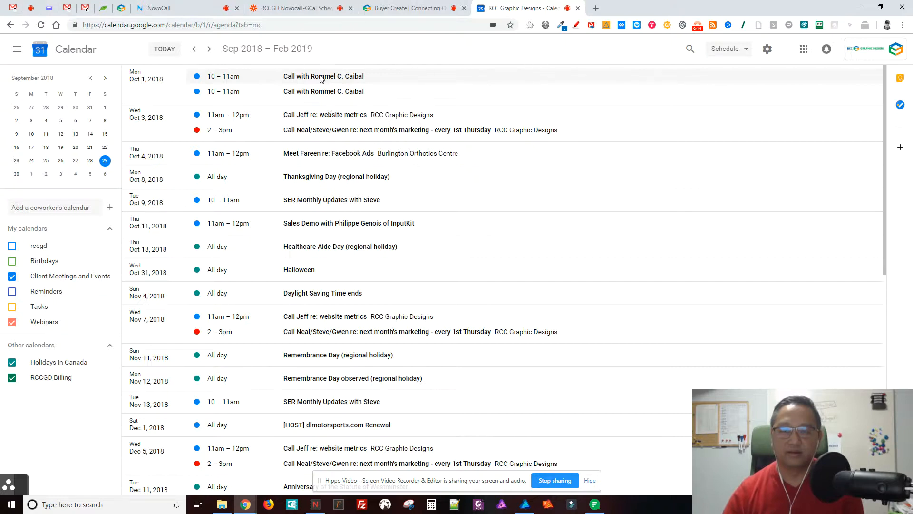
pyautogui.click(474, 77)
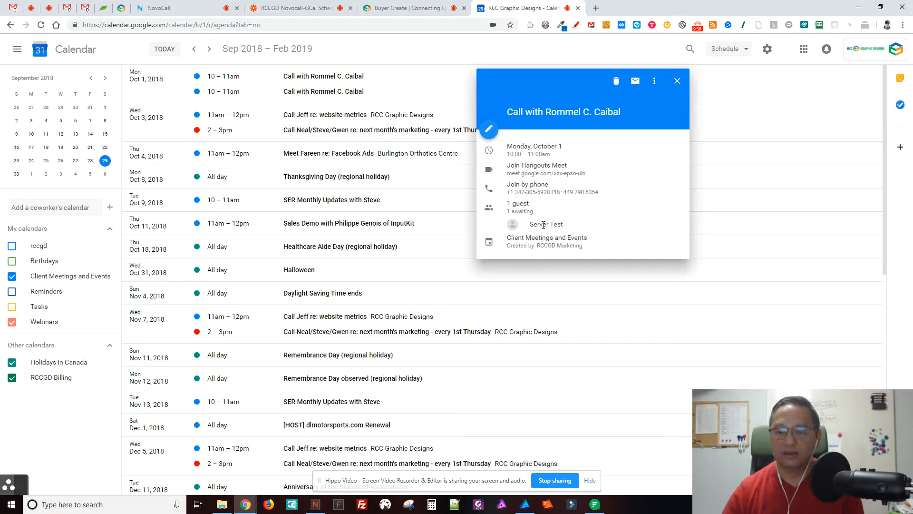
pyautogui.moveTo(543, 225)
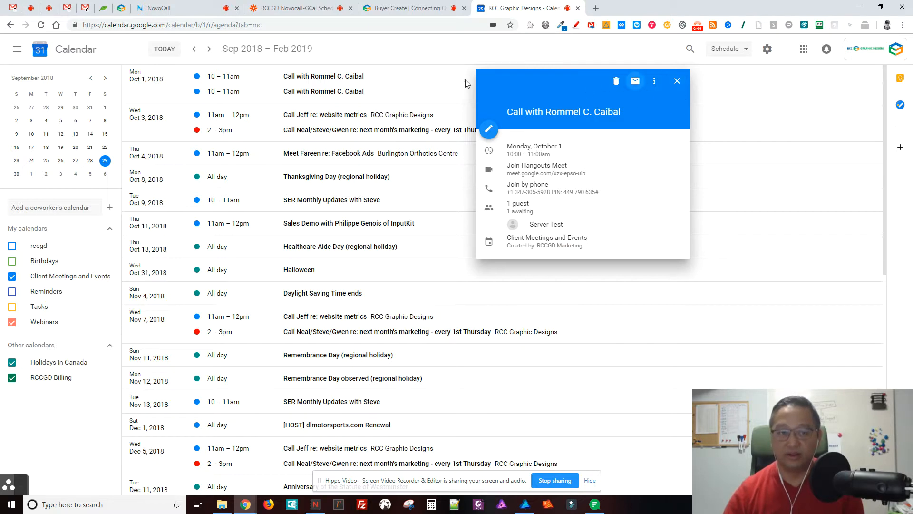
pyautogui.click(678, 81)
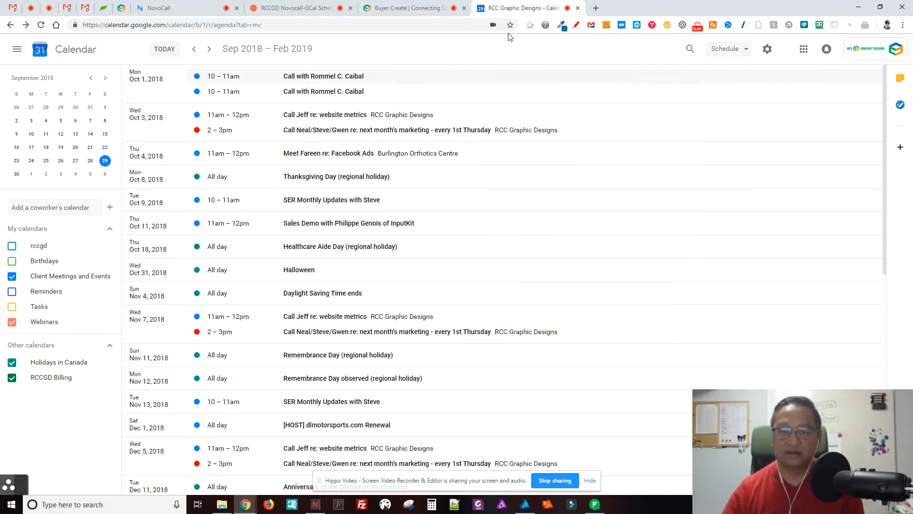
# Return to the Zapier editor, finish the Google Calendar step and turn on the Zap
pyautogui.click(292, 7)
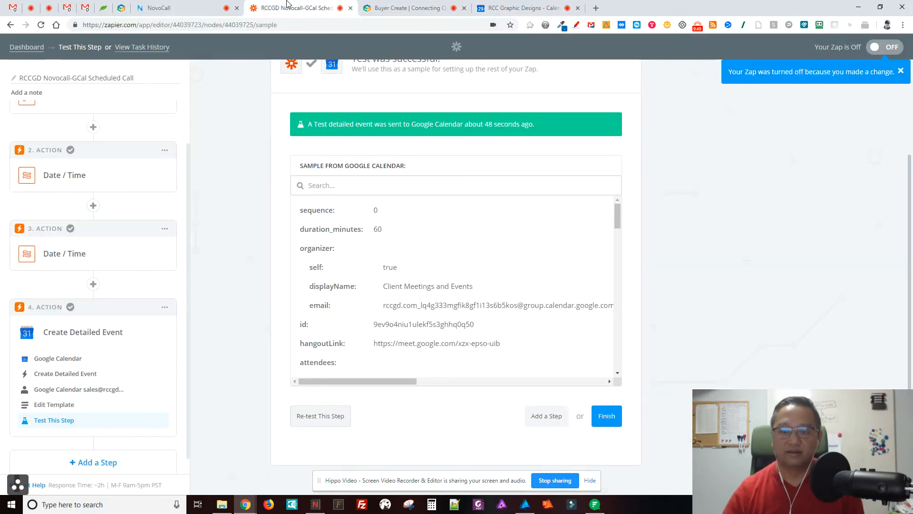
pyautogui.click(606, 416)
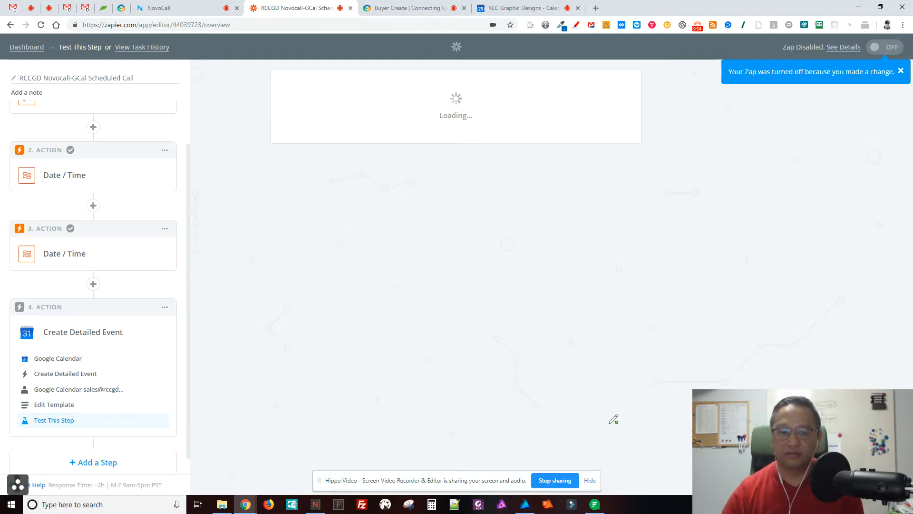
pyautogui.click(479, 189)
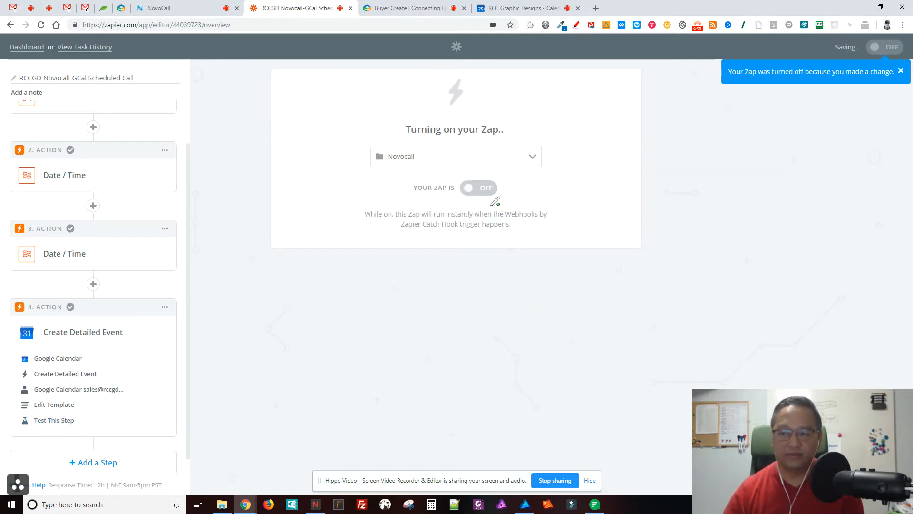